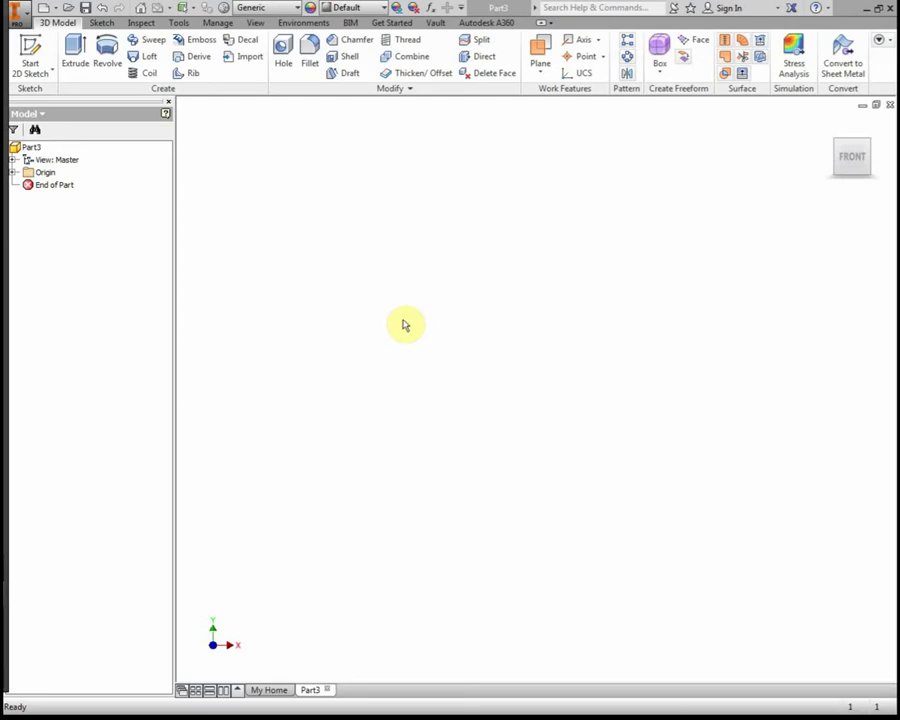
# Start a new 2D sketch on the front XY plane.
pyautogui.click(316, 70)
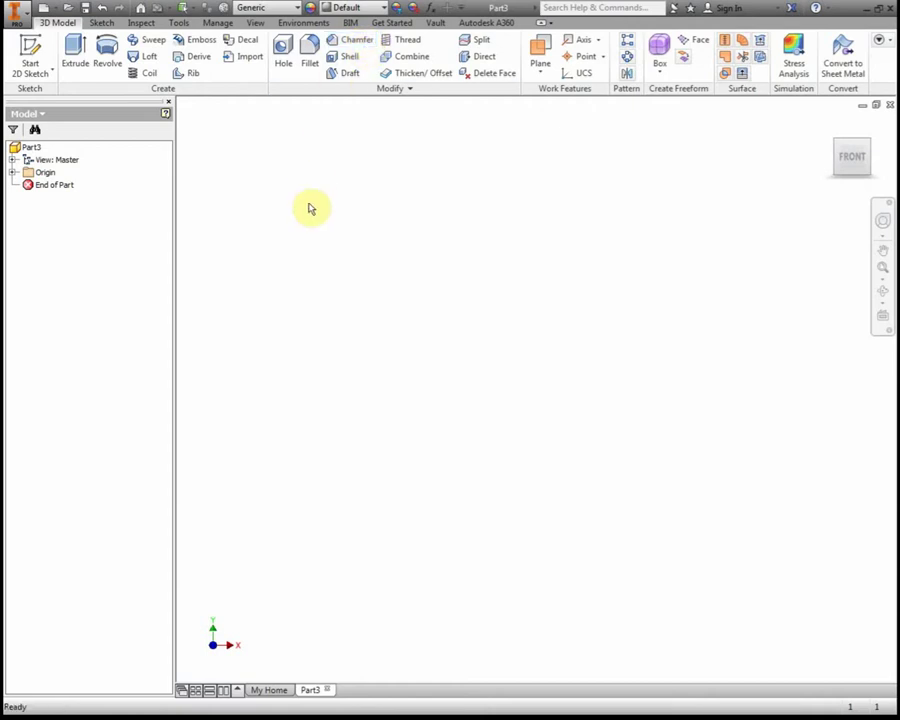
pyautogui.click(29, 55)
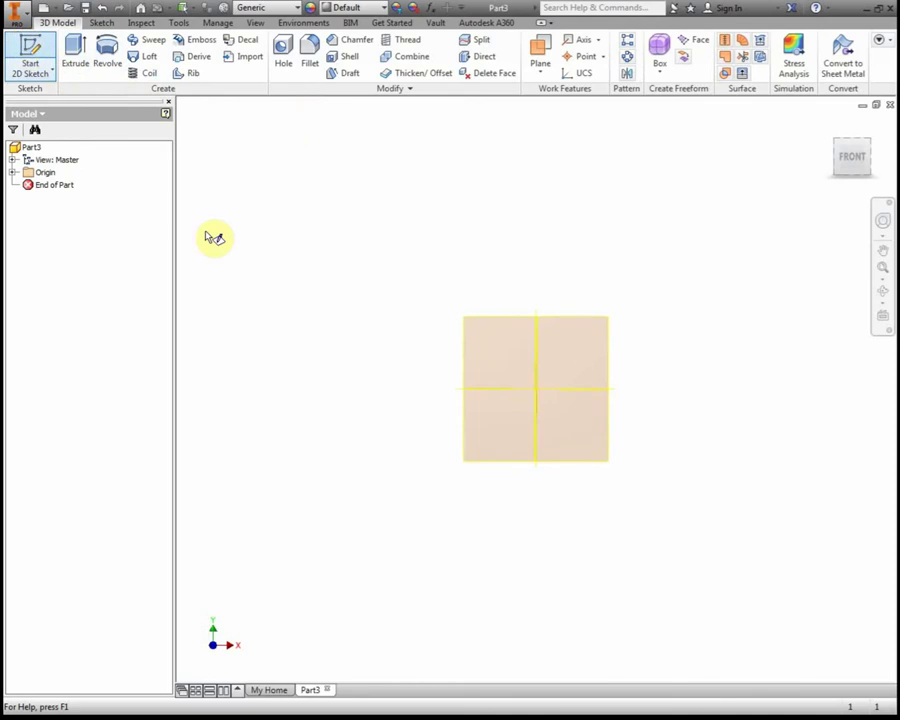
pyautogui.click(599, 283)
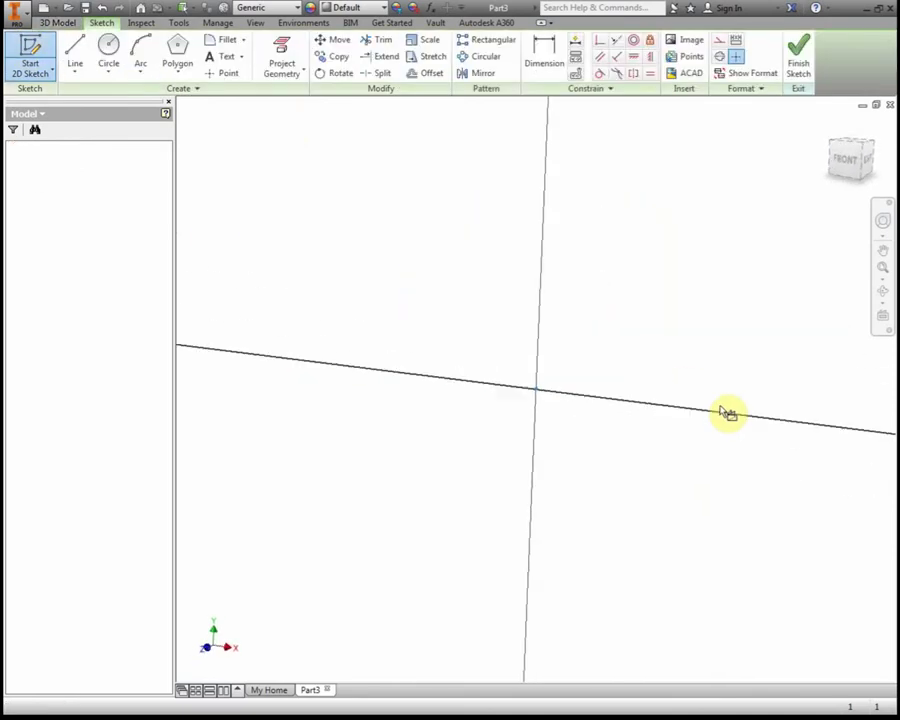
# Draw a 2 × 2 in two-point rectangle with one corner at the origin.
pyautogui.click(146, 68)
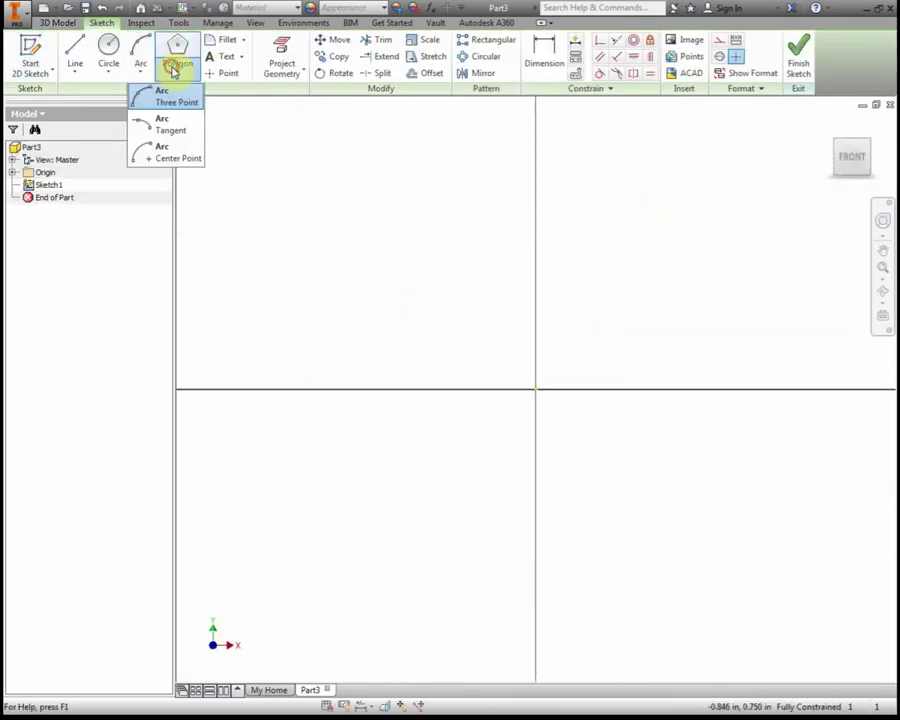
pyautogui.click(173, 70)
pyautogui.click(194, 99)
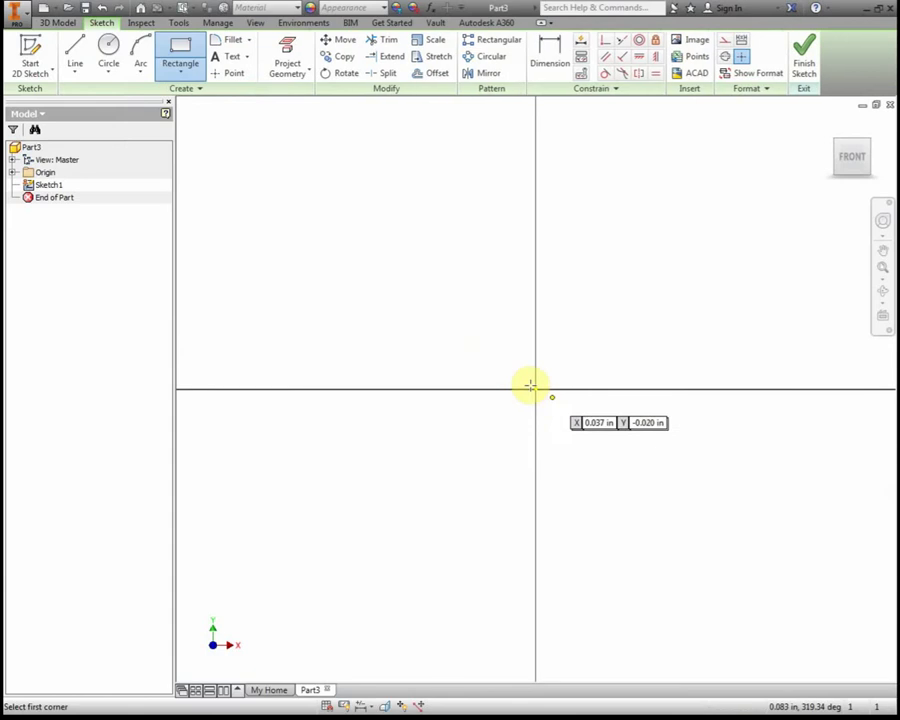
pyautogui.click(536, 388)
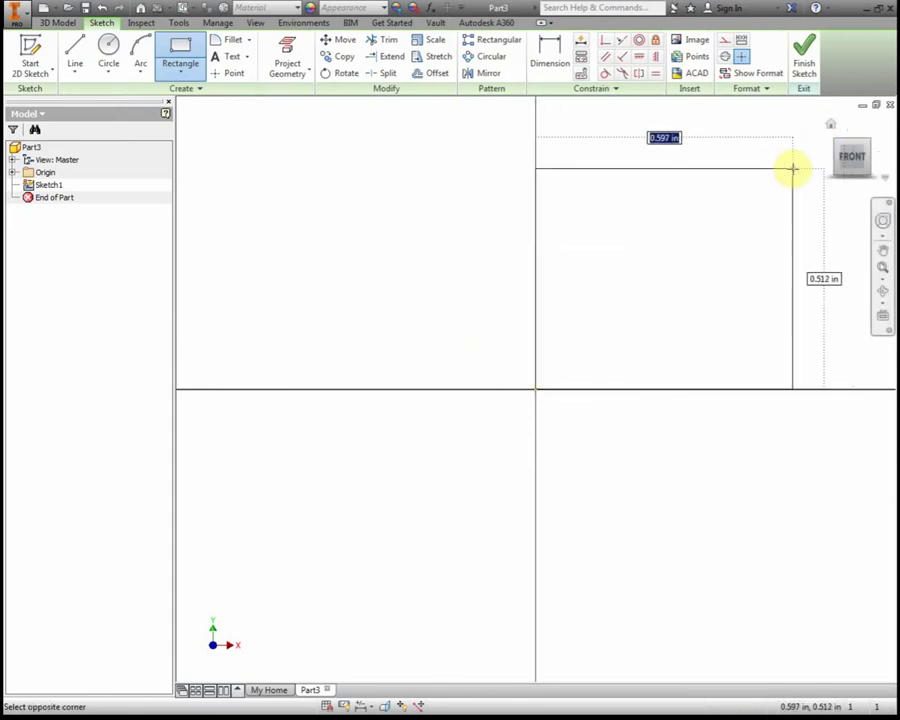
pyautogui.write('2')
pyautogui.press('Tab')
pyautogui.write('2')
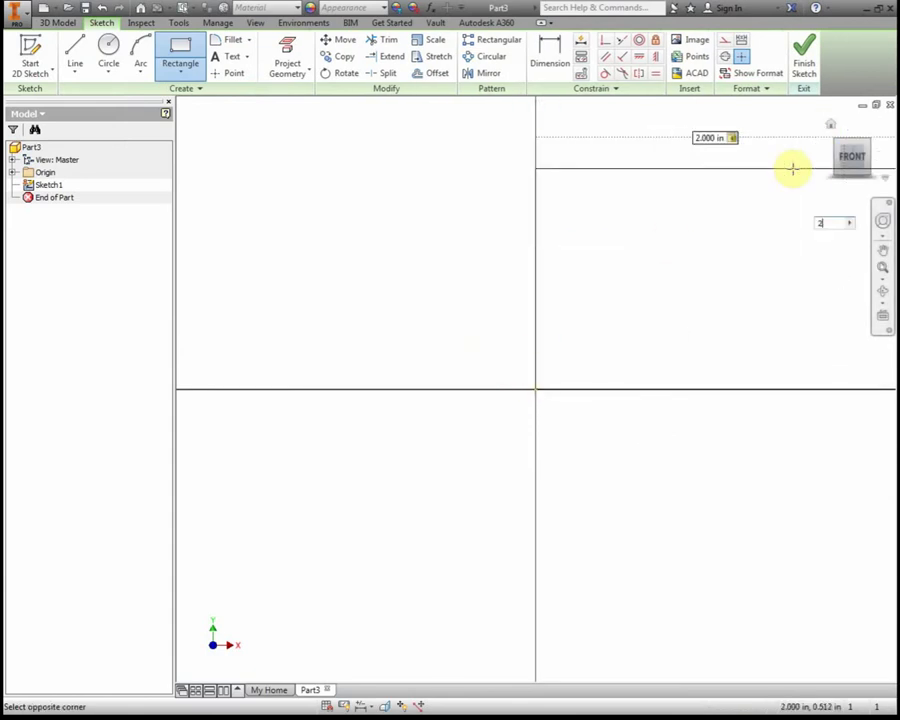
pyautogui.press('Return')
pyautogui.scroll(-3, 785, 188)
pyautogui.moveTo(756, 208); pyautogui.dragTo(248, 428, button='middle')
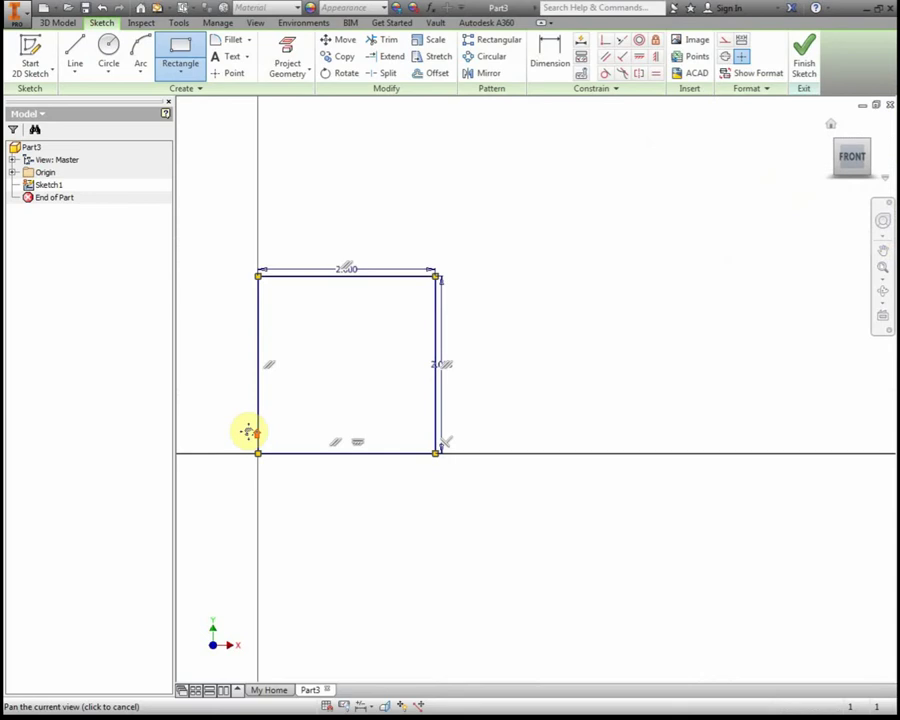
pyautogui.scroll(-1, 292, 400)
# Extrude the 2 in square sketch into a solid cube, Extrusion1.
pyautogui.press('e')
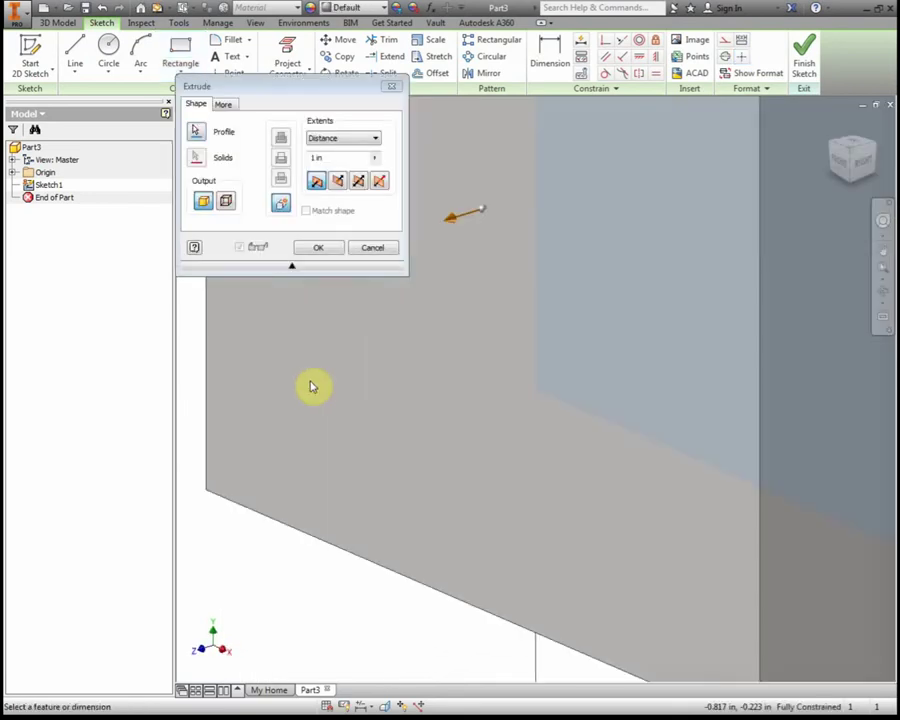
pyautogui.press('Return')
pyautogui.scroll(5, 377, 363)
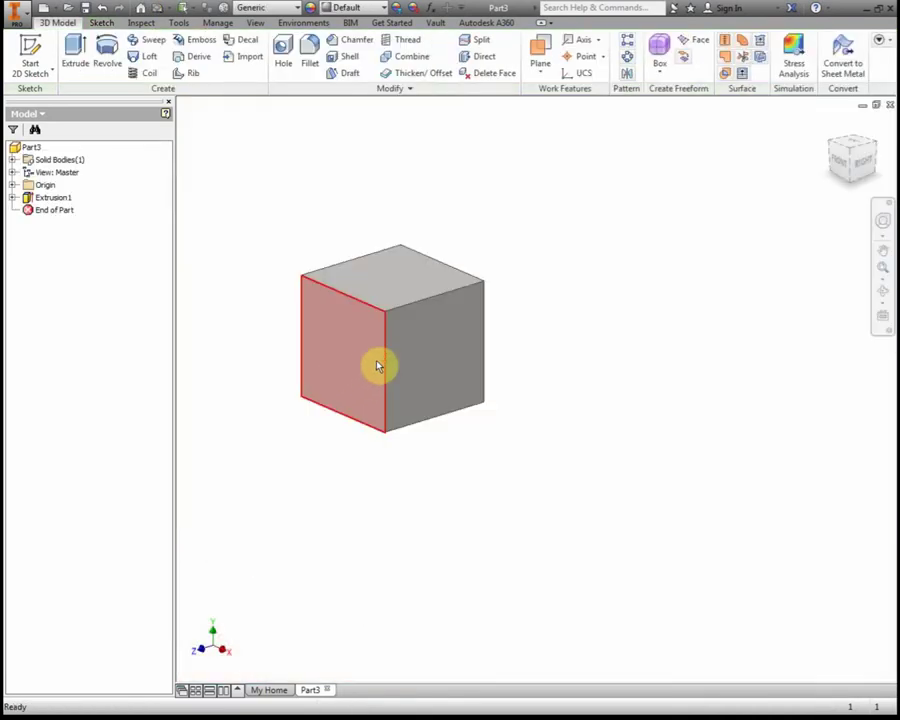
pyautogui.moveTo(505, 364); pyautogui.dragTo(672, 384)
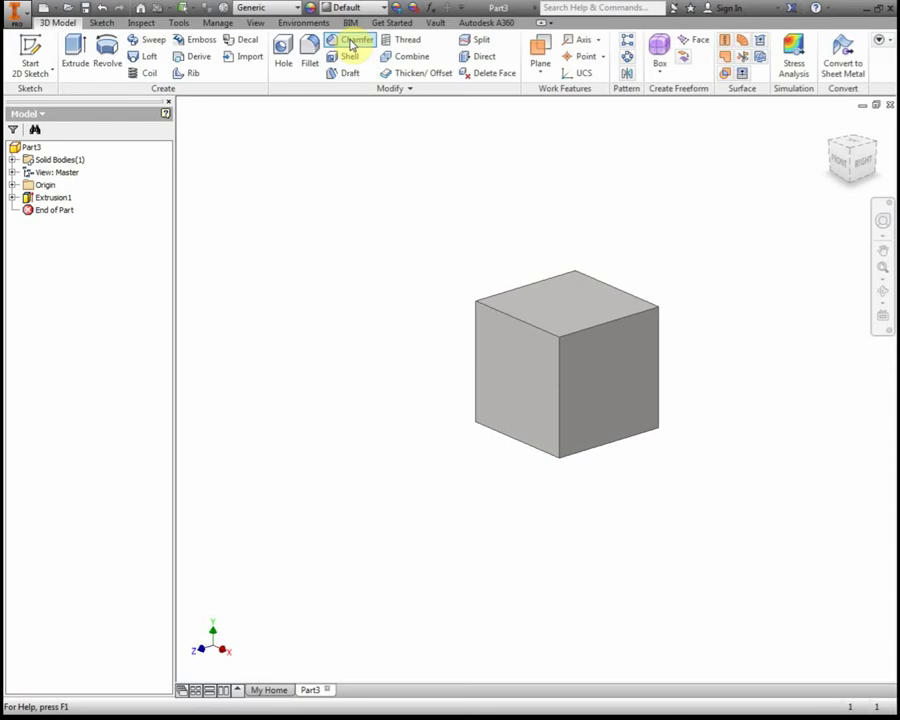
# Start a Chamfer on the cube and expand its full options dialog.
pyautogui.click(352, 42)
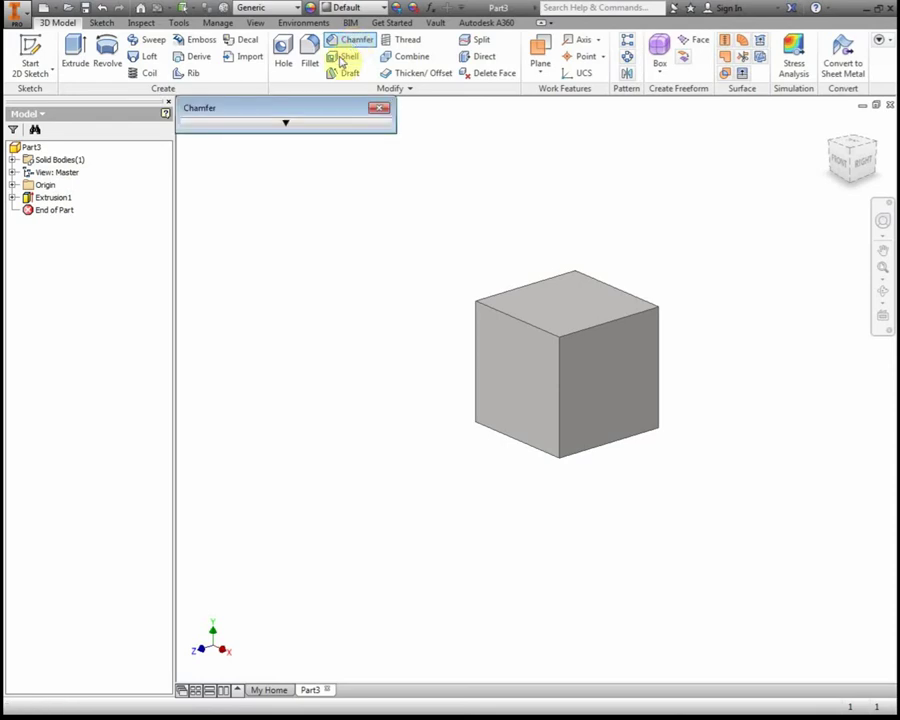
pyautogui.moveTo(410, 137); pyautogui.dragTo(446, 138)
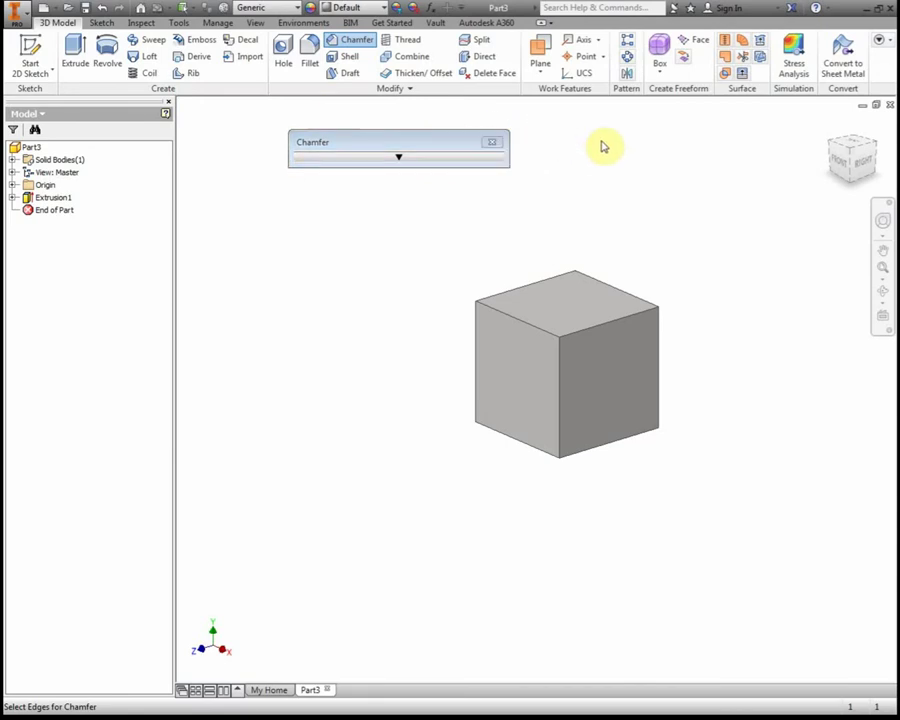
pyautogui.click(370, 157)
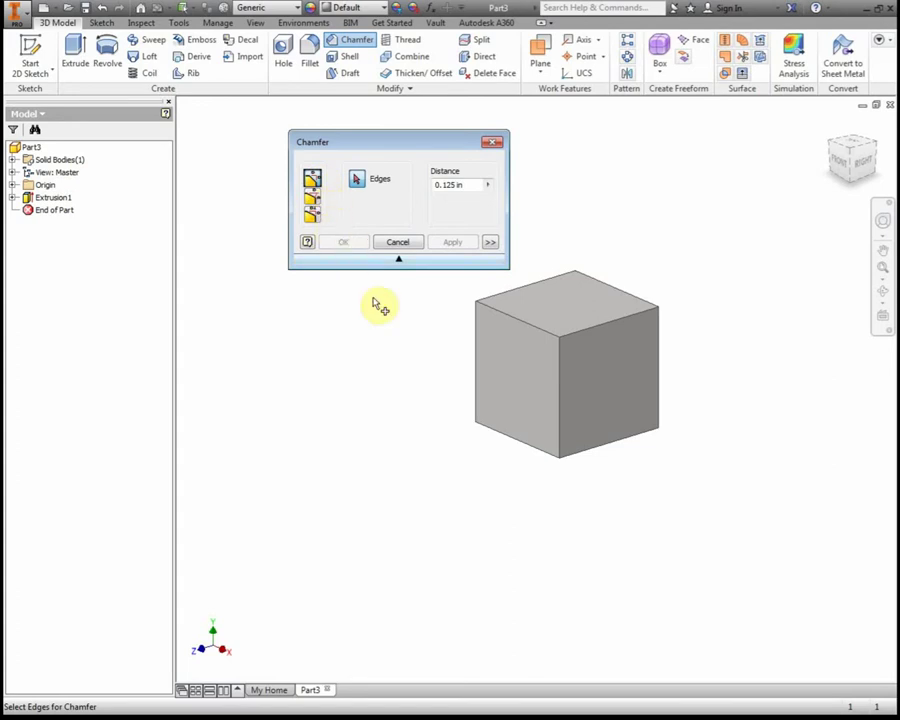
pyautogui.scroll(5, 538, 325)
# Chamfer the cube's top front edge with a 0.25 in distance.
pyautogui.click(518, 338)
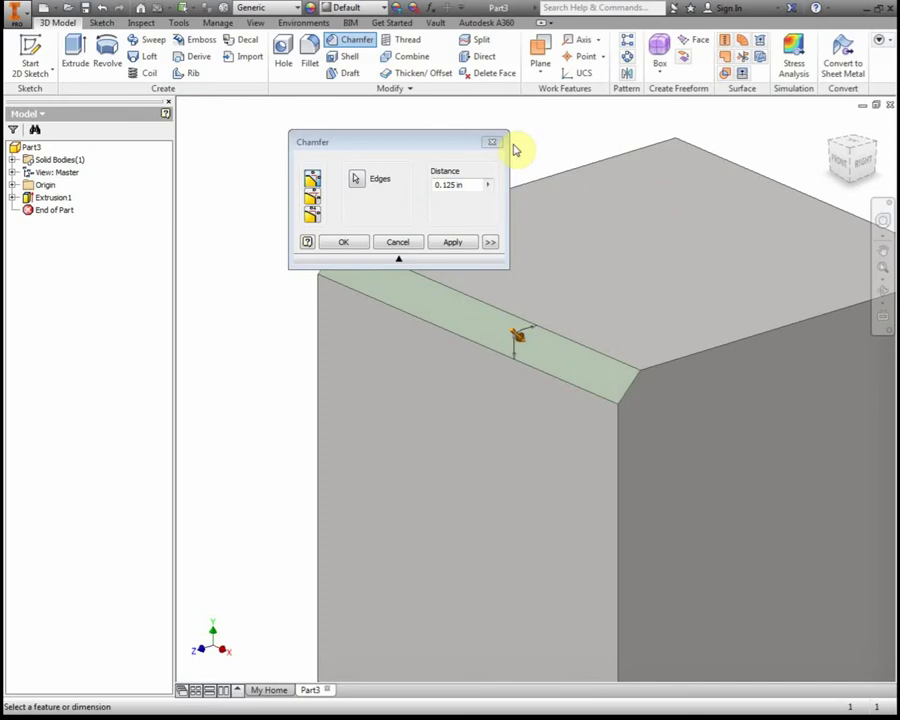
pyautogui.click(458, 185)
pyautogui.write('1.8')
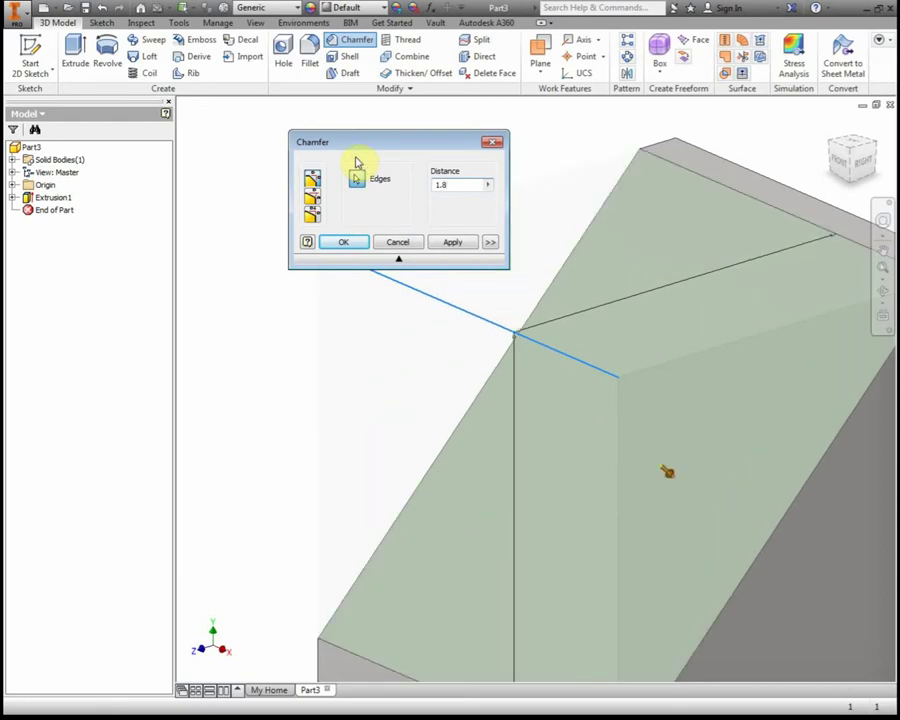
pyautogui.scroll(-2, 560, 325)
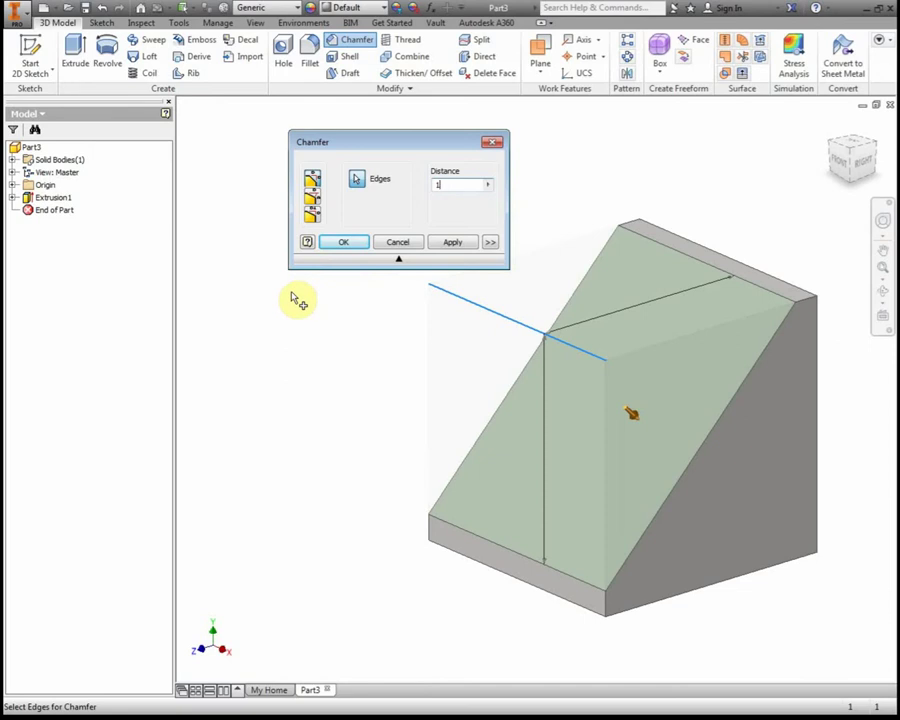
pyautogui.press('BackSpace')
pyautogui.write('2.5')
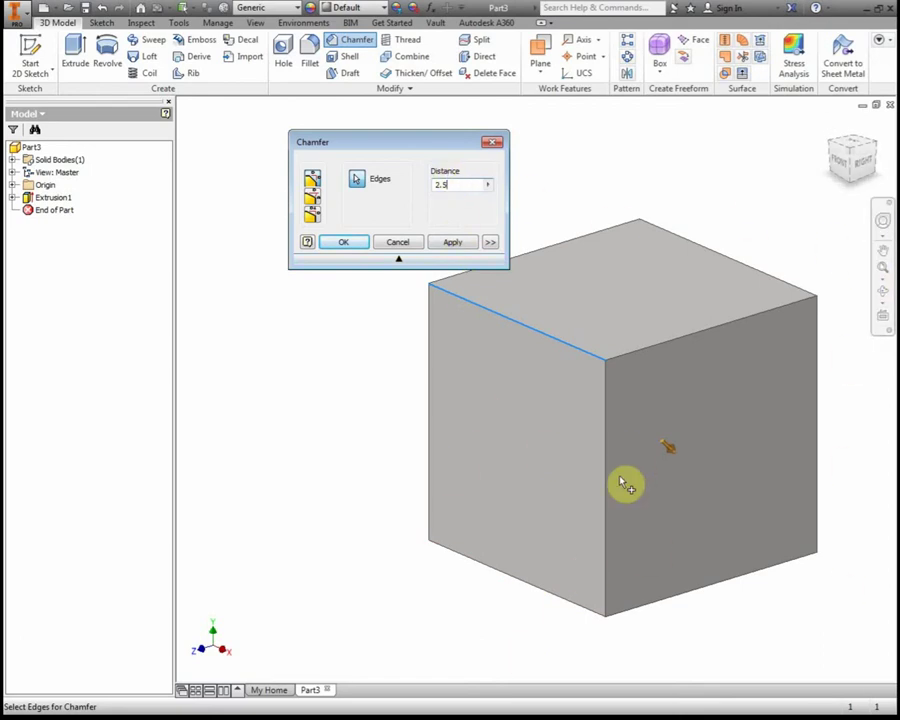
pyautogui.doubleClick(460, 184)
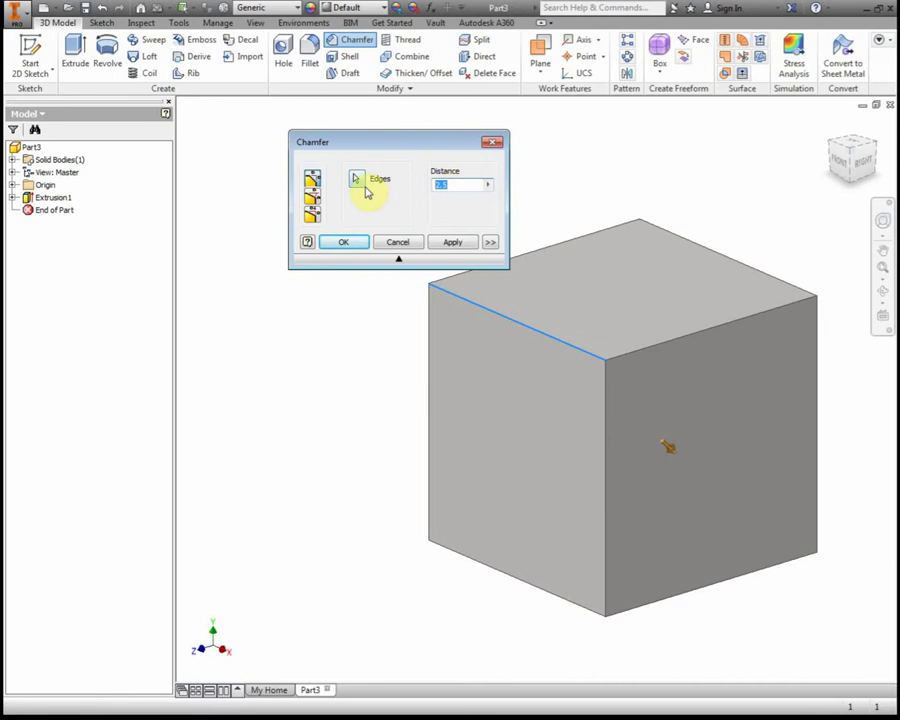
pyautogui.write('25')
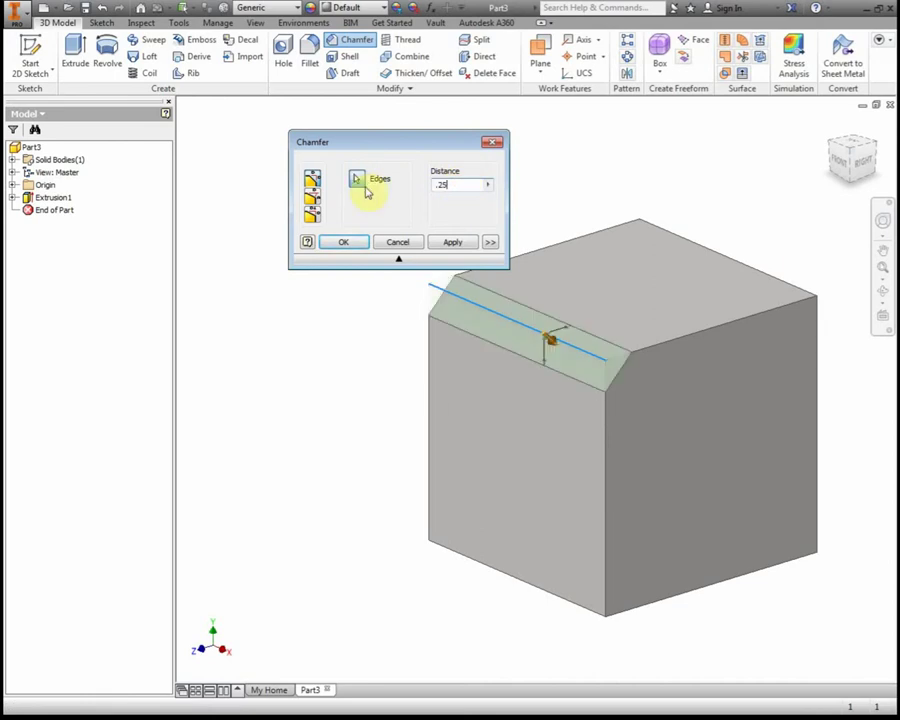
pyautogui.press('Return')
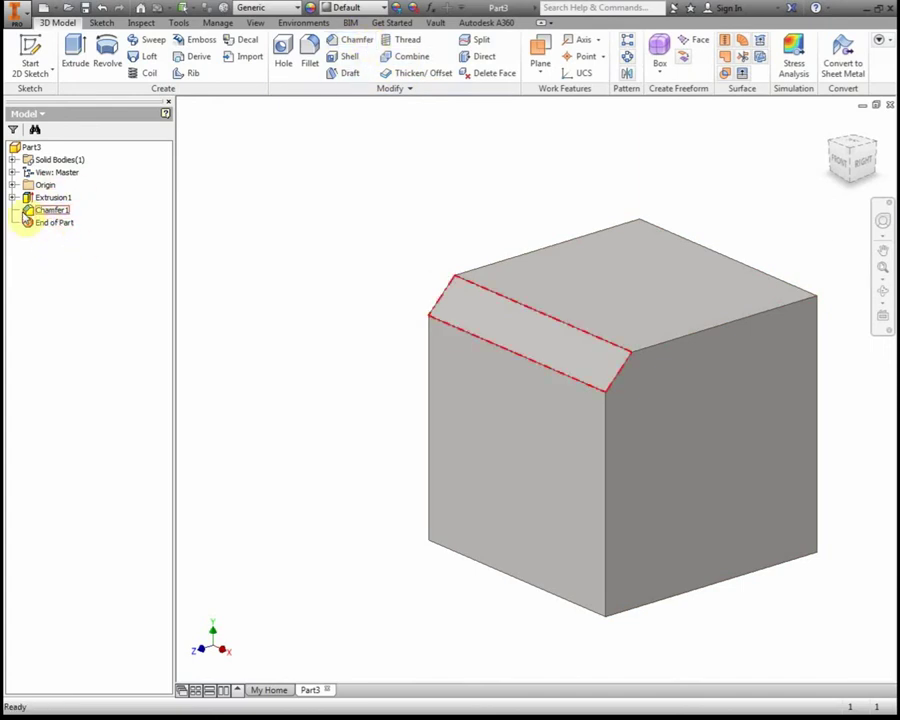
# Edit Chamfer1 to include the remaining three top edges of the cube.
pyautogui.doubleClick(57, 212)
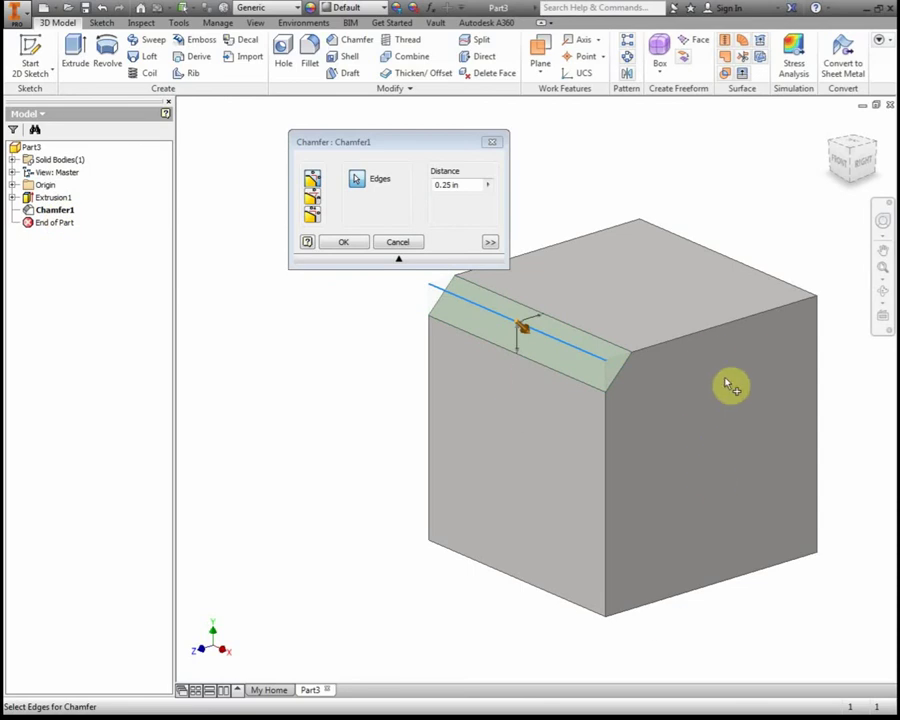
pyautogui.click(733, 330)
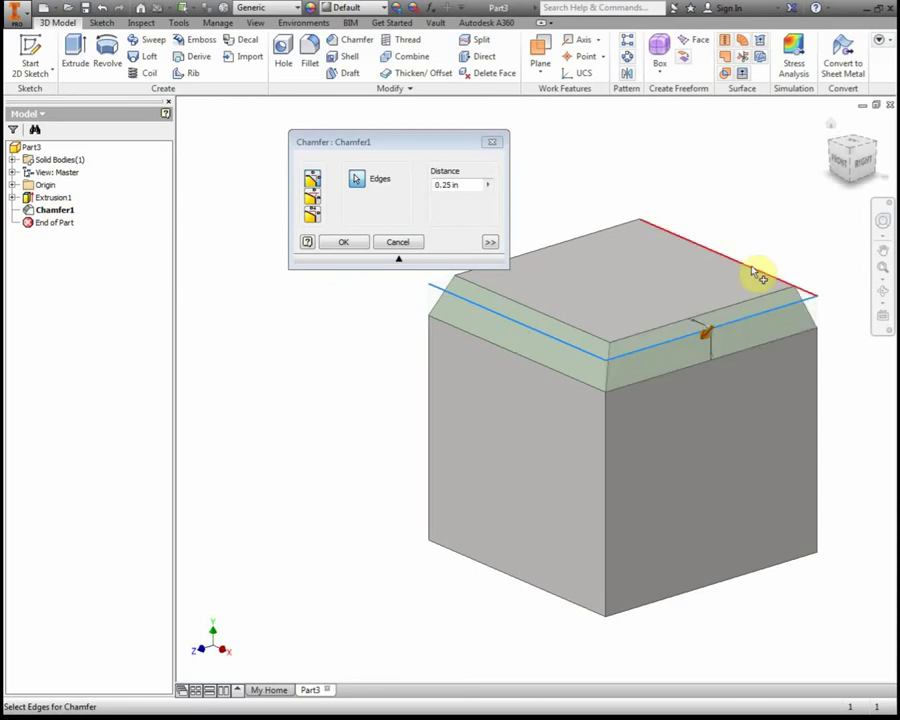
pyautogui.click(755, 270)
pyautogui.click(584, 237)
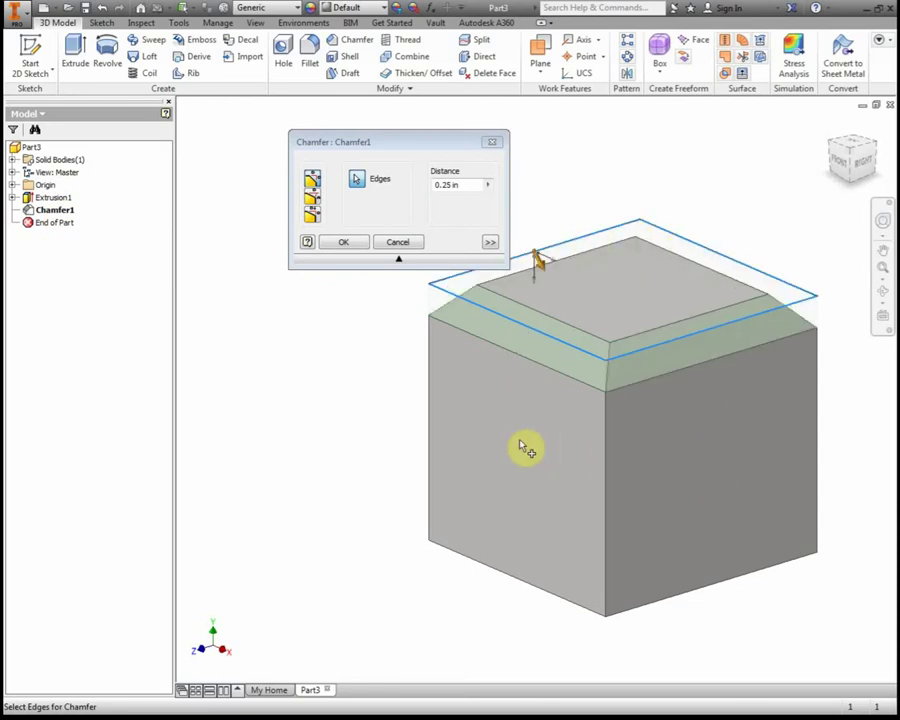
pyautogui.click(343, 242)
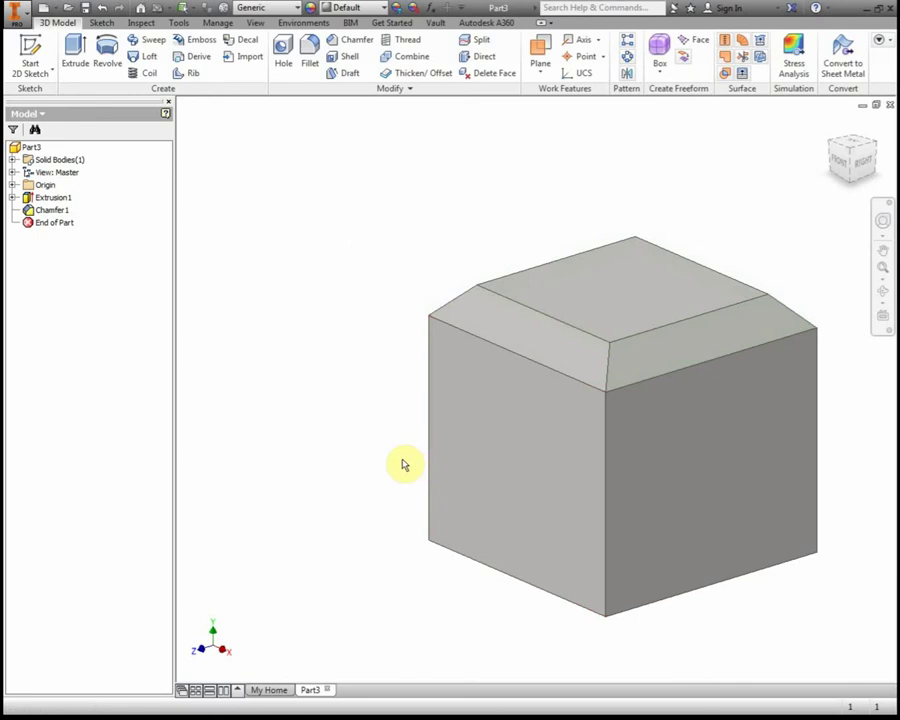
pyautogui.moveTo(424, 476)
pyautogui.keyDown('shift'); pyautogui.mouseDown(button='middle')
pyautogui.moveTo(482, 508)
pyautogui.moveTo(427, 532)
pyautogui.moveTo(406, 508)
pyautogui.moveTo(399, 604)
pyautogui.mouseUp(button='middle'); pyautogui.keyUp('shift')
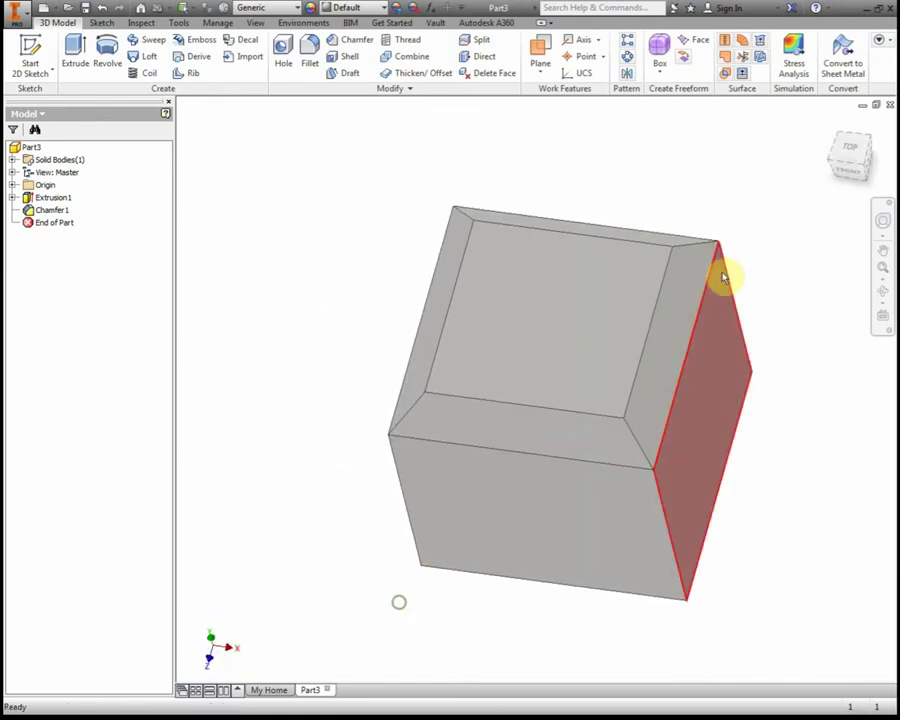
pyautogui.click(824, 131)
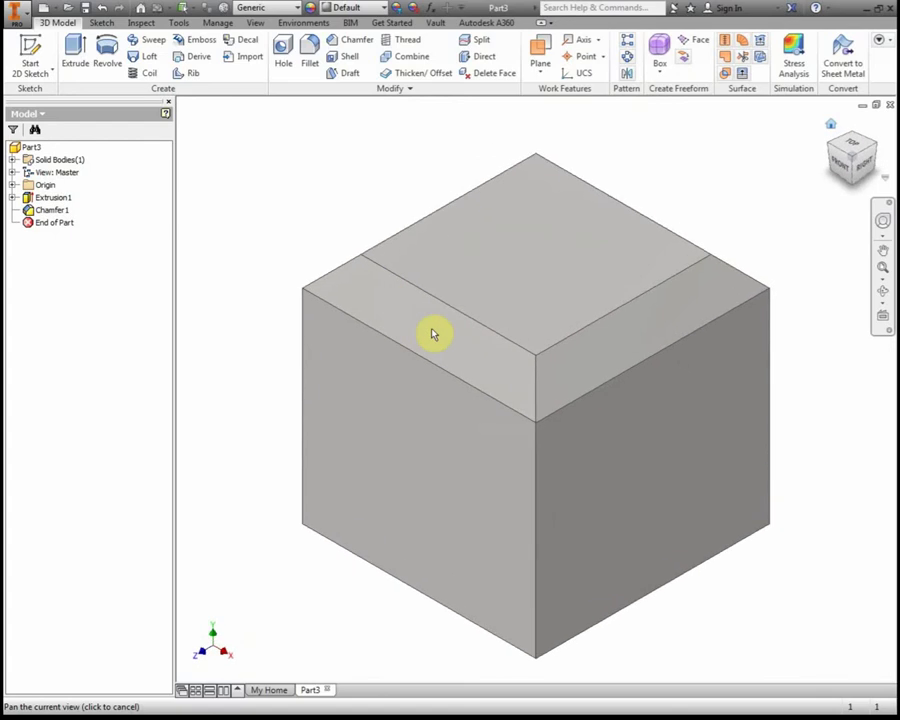
# Start a Shell on the chamfered cube with 0.5 in wall thickness.
pyautogui.click(345, 65)
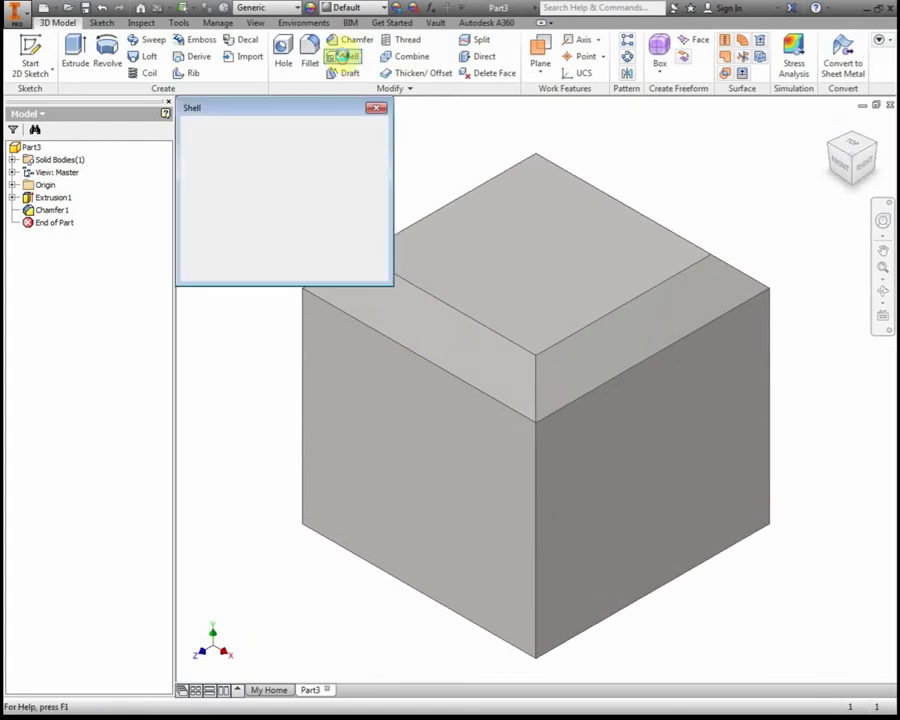
pyautogui.moveTo(315, 106); pyautogui.dragTo(240, 52)
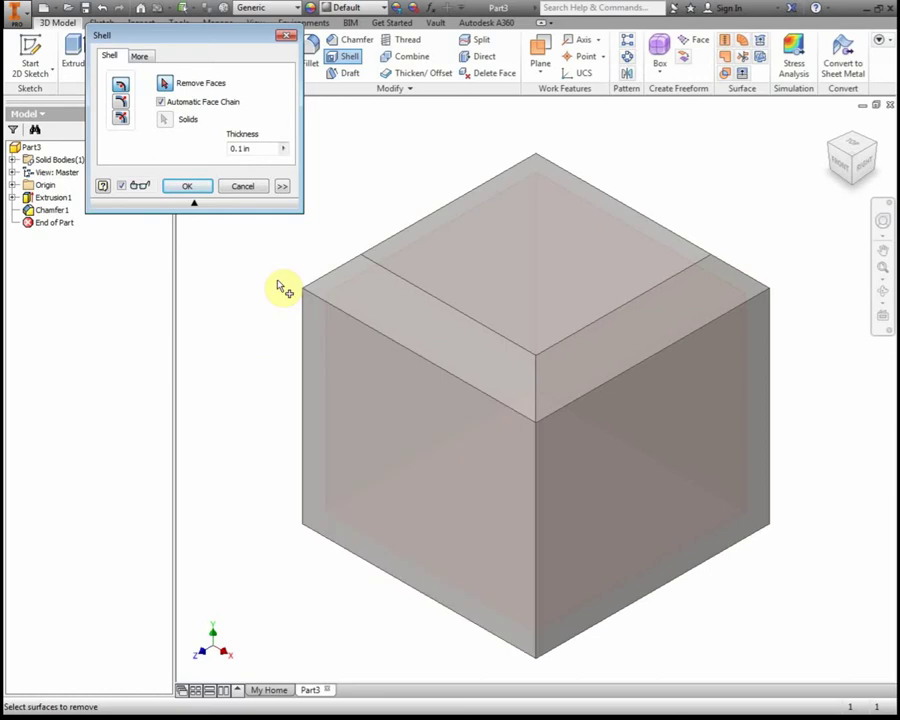
pyautogui.doubleClick(257, 148)
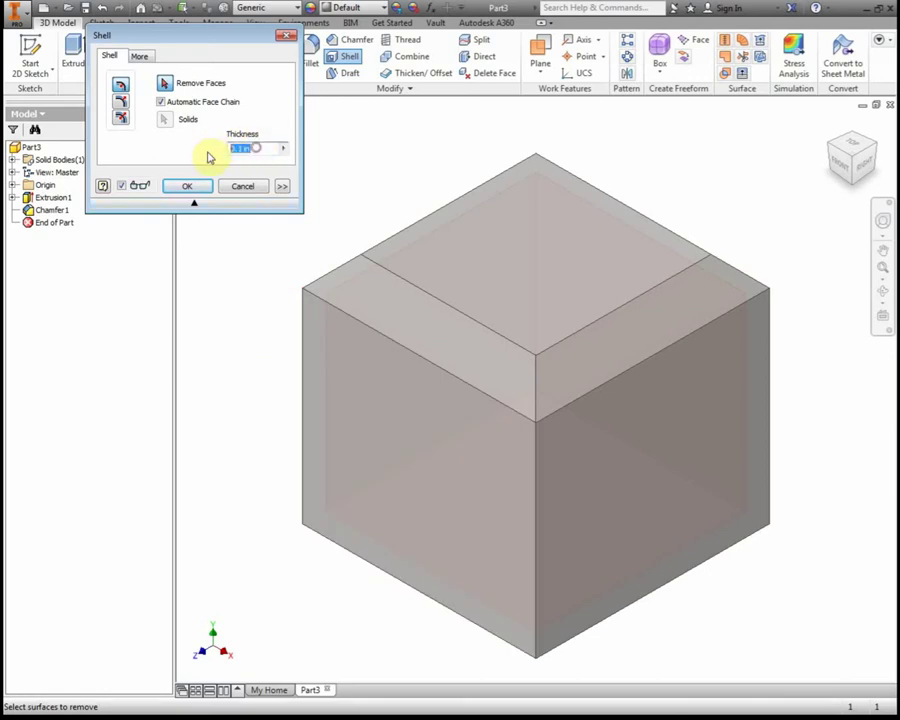
pyautogui.click(725, 400)
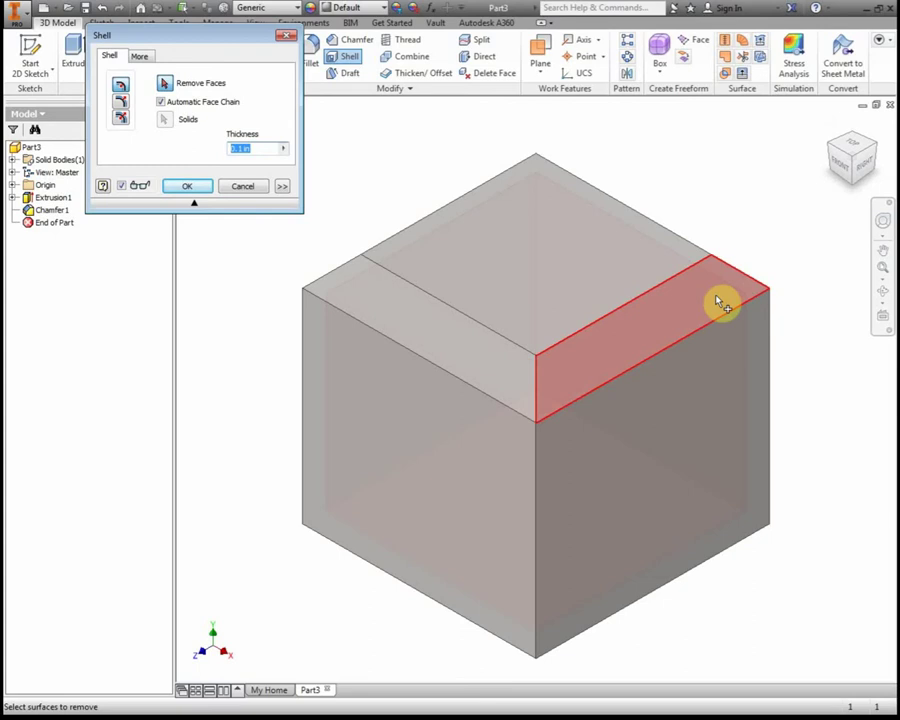
pyautogui.write('1')
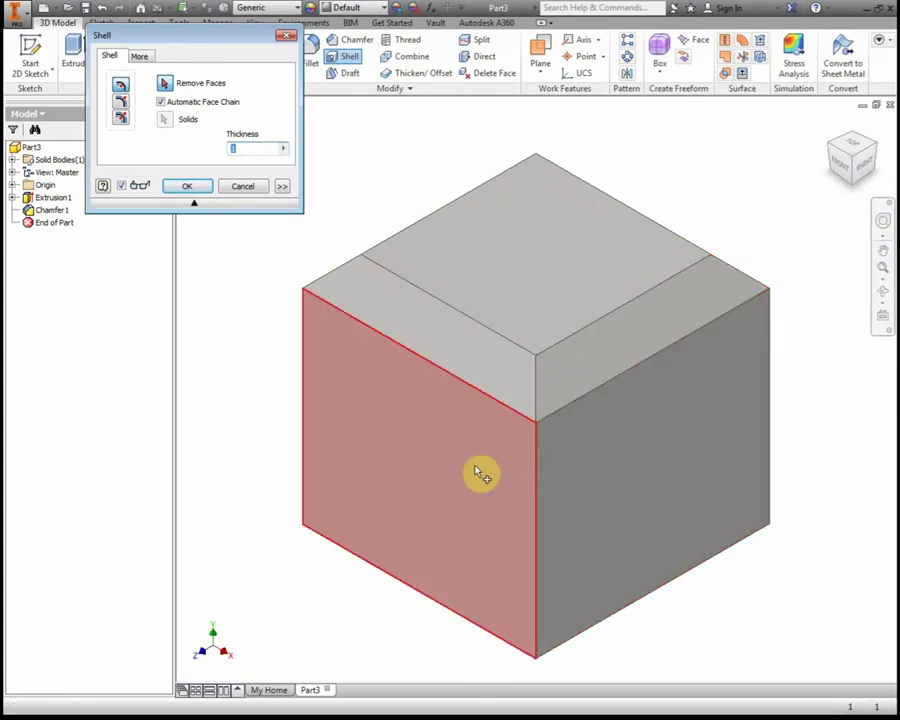
pyautogui.click(683, 477)
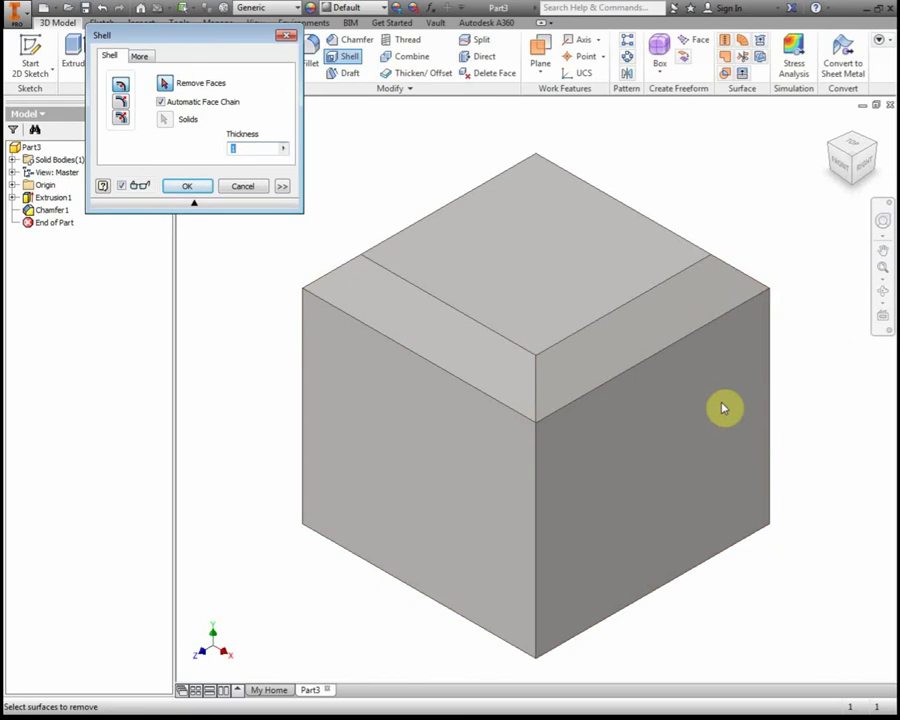
pyautogui.click(663, 402)
pyautogui.write('.5')
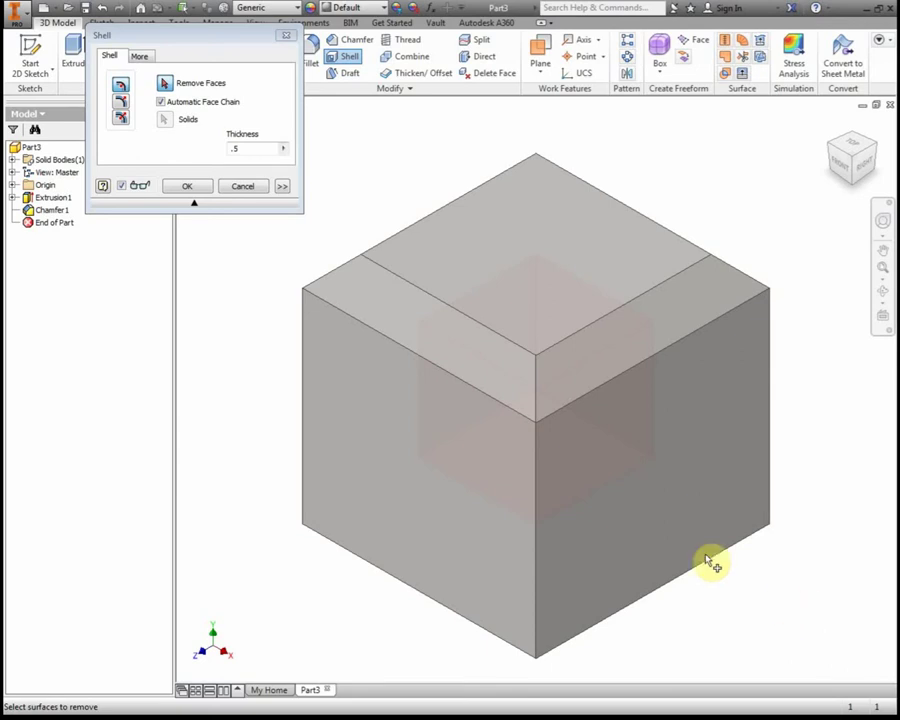
# Apply Shell1 at 0.5 in and check the cube from front and home views.
pyautogui.press('Return')
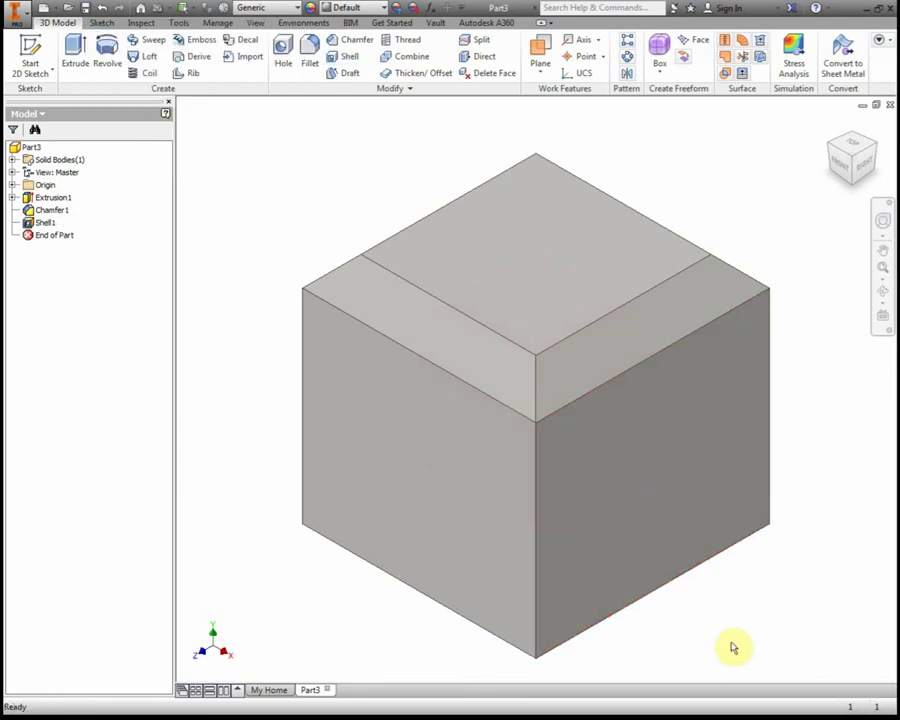
pyautogui.moveTo(707, 598)
pyautogui.keyDown('shift'); pyautogui.mouseDown(button='middle')
pyautogui.moveTo(739, 462)
pyautogui.moveTo(695, 550)
pyautogui.moveTo(693, 602)
pyautogui.mouseUp(button='middle'); pyautogui.keyUp('shift')
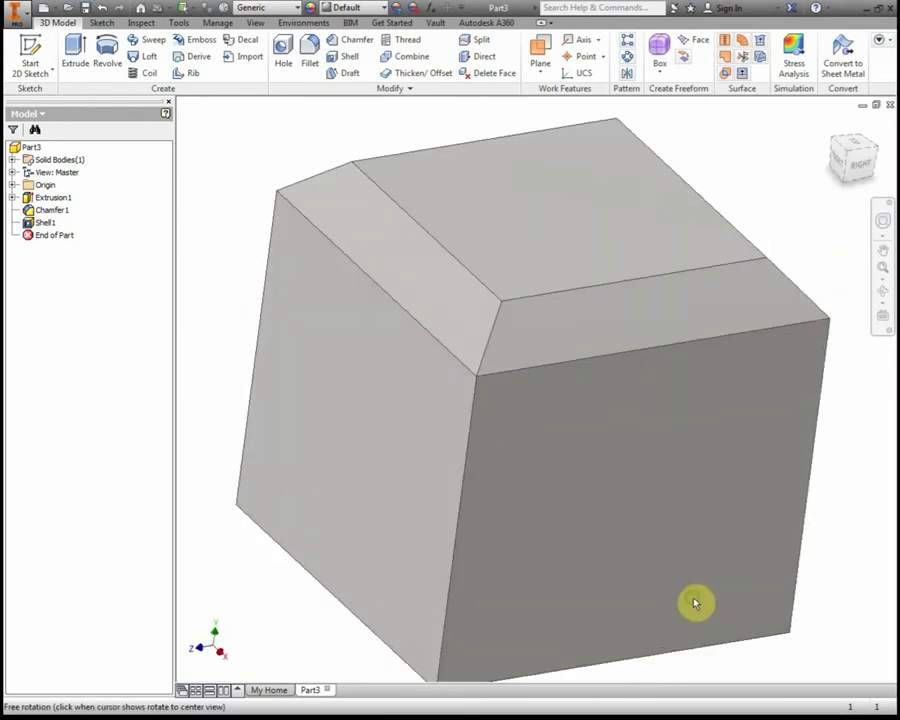
pyautogui.click(843, 160)
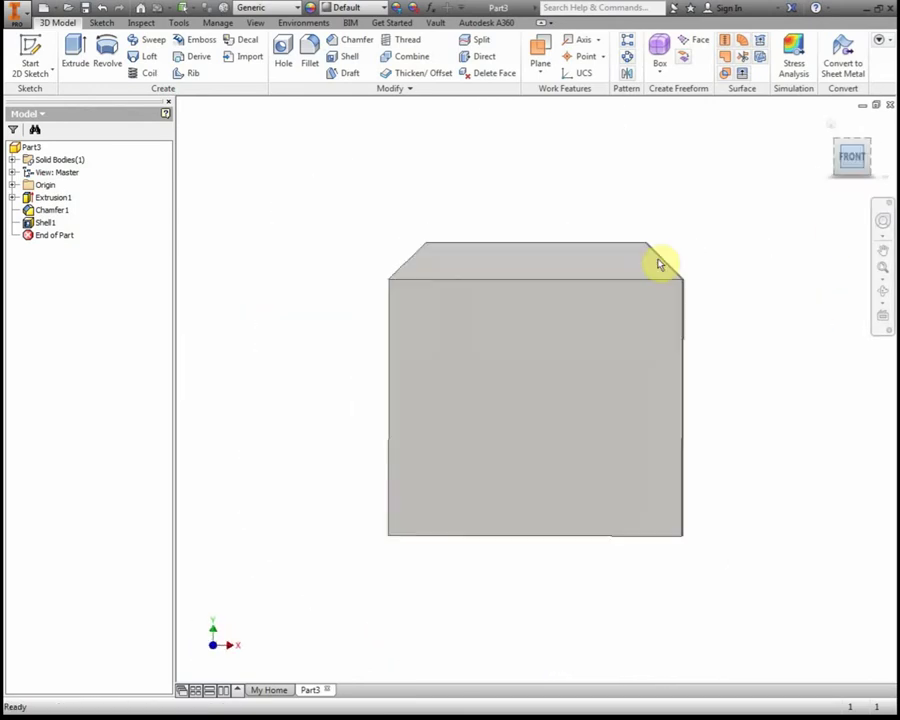
pyautogui.click(828, 126)
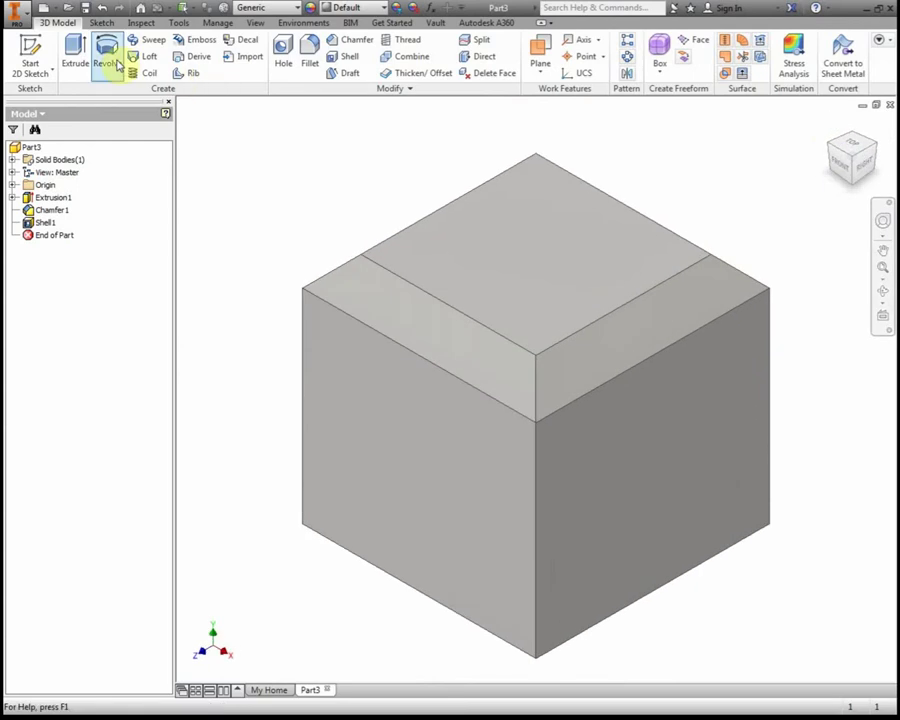
# Sketch a rectangle on the cube's front face enclosing the whole face.
pyautogui.click(46, 76)
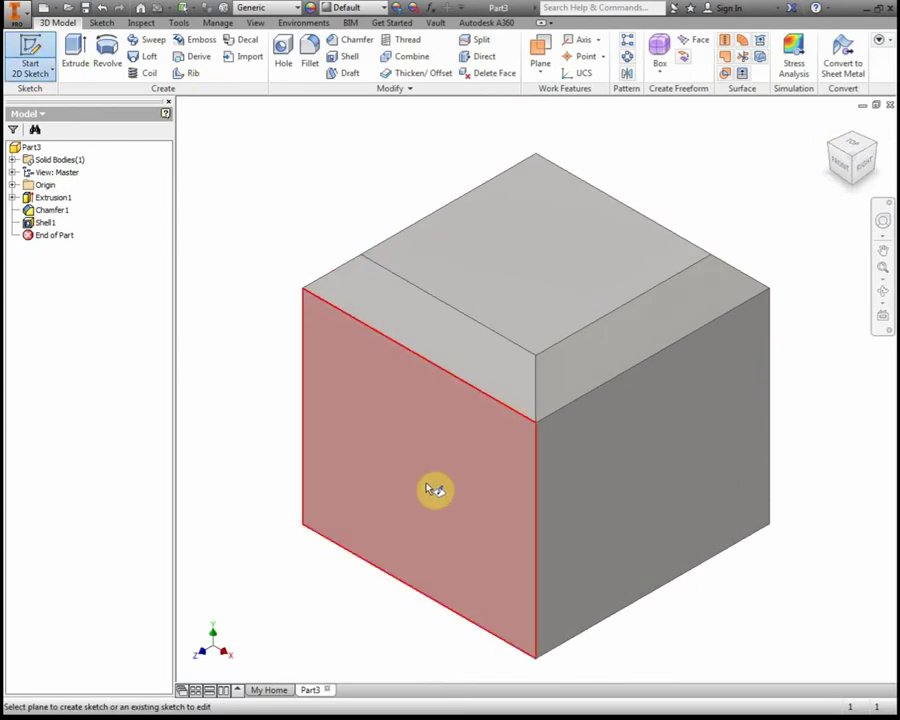
pyautogui.click(430, 488)
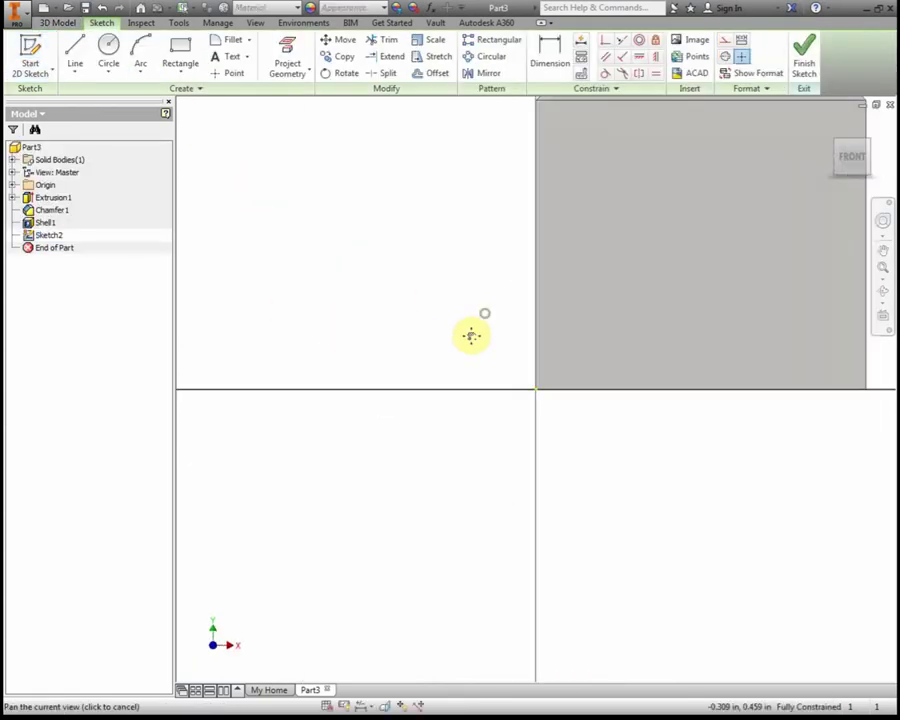
pyautogui.moveTo(471, 336); pyautogui.dragTo(315, 470)
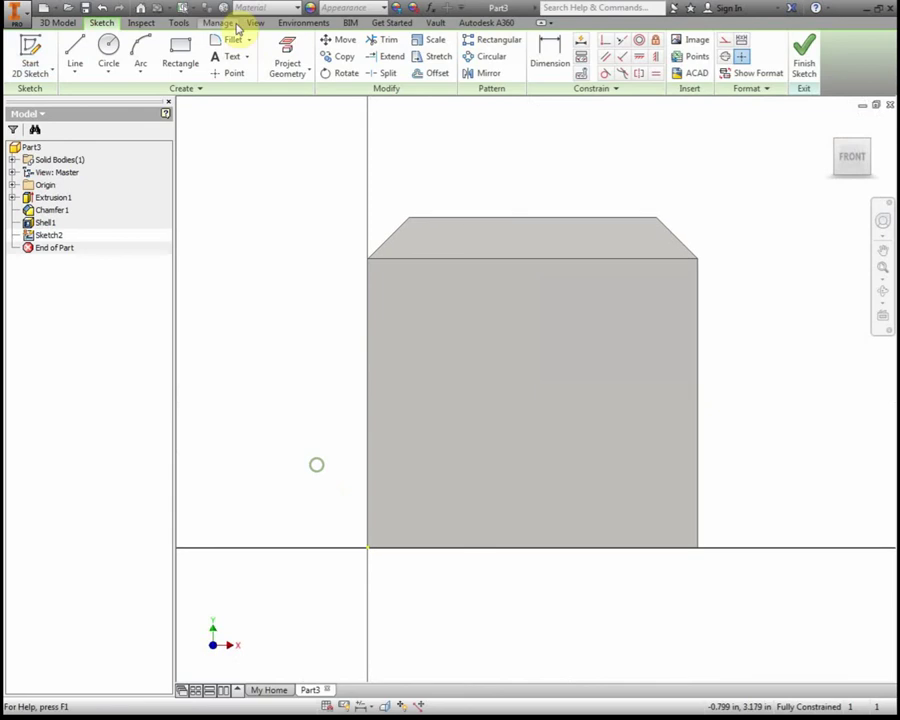
pyautogui.click(180, 55)
pyautogui.click(279, 141)
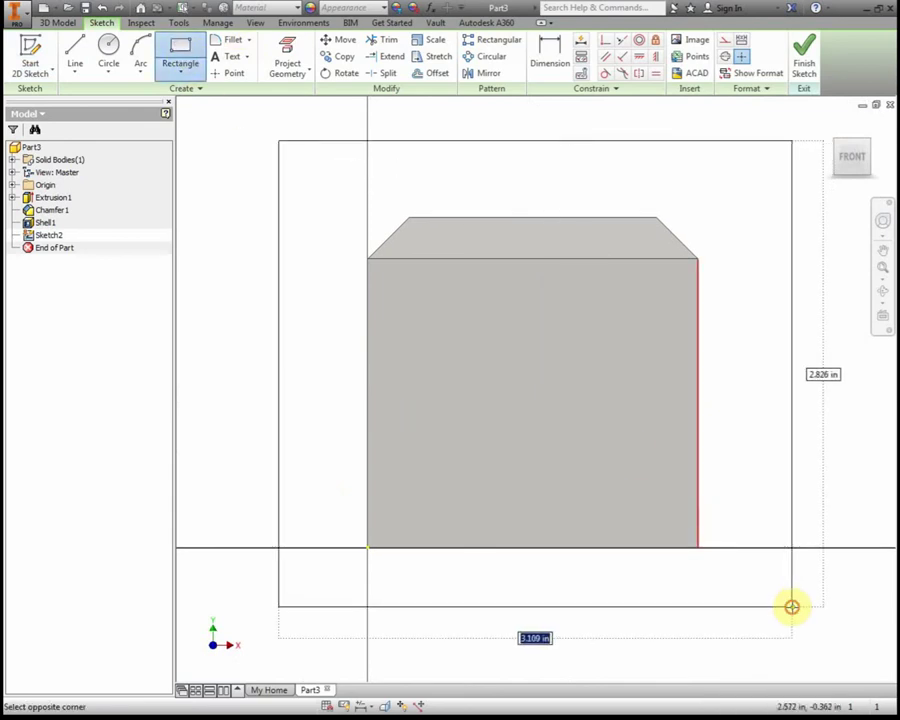
pyautogui.click(792, 607)
# Extrude the rectangle as a reversed 1 in cut into the cube's front.
pyautogui.press('e')
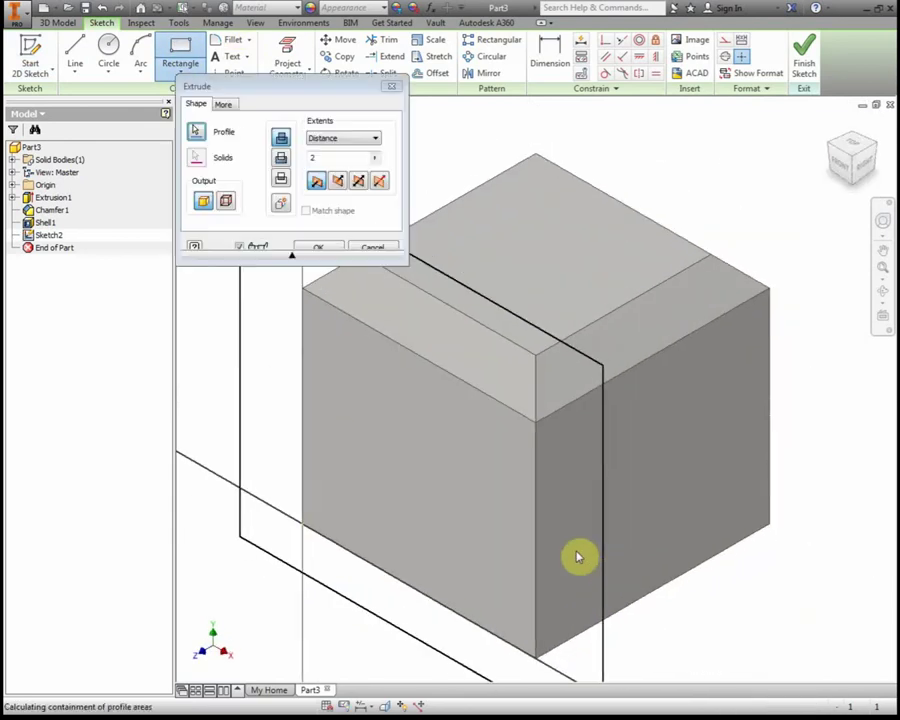
pyautogui.click(336, 182)
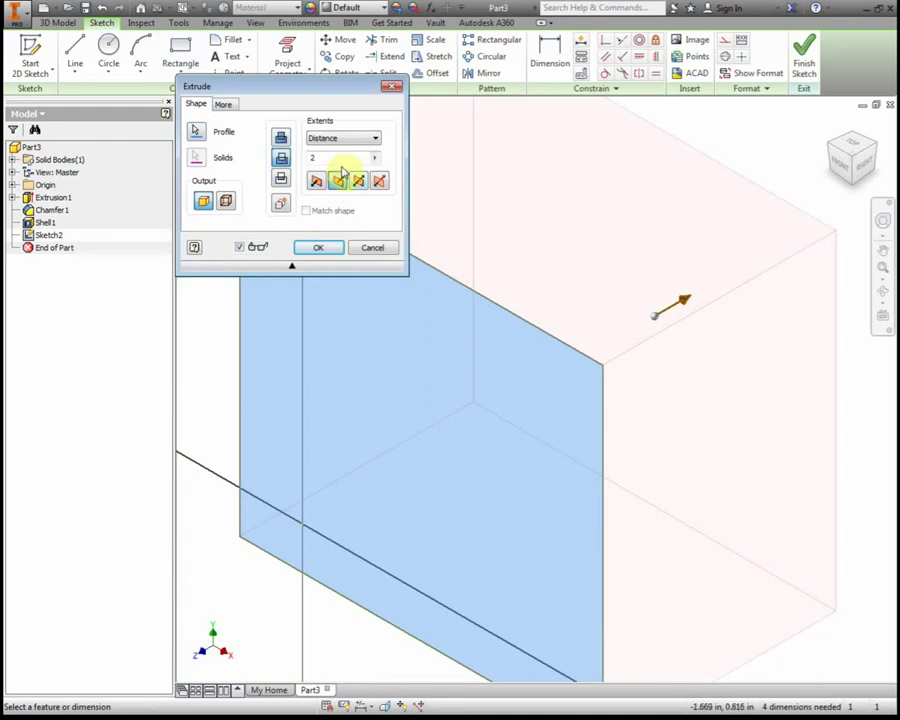
pyautogui.click(282, 158)
pyautogui.write('1')
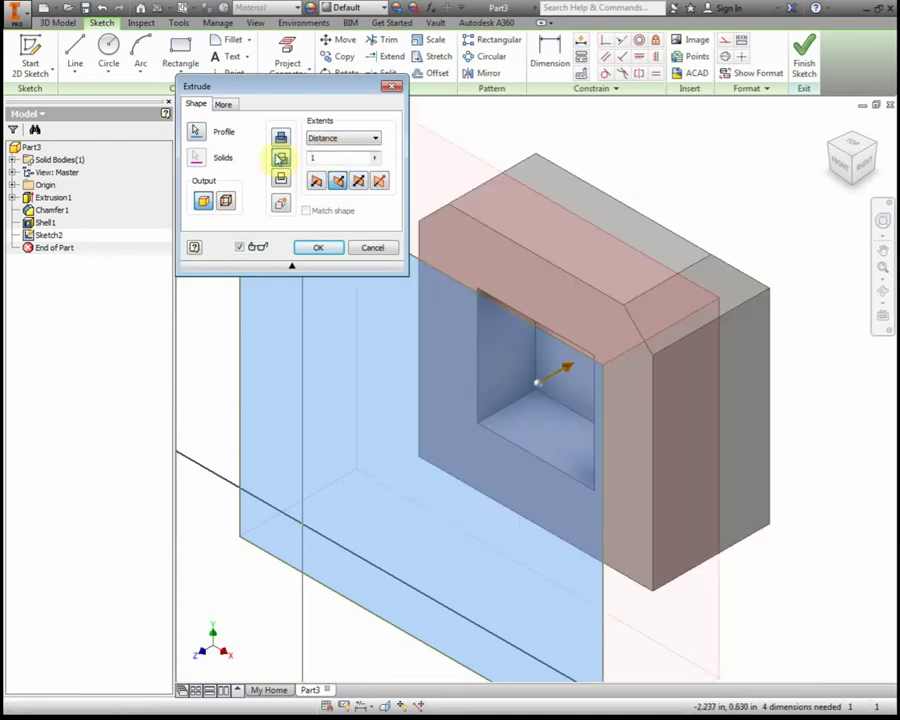
pyautogui.click(318, 247)
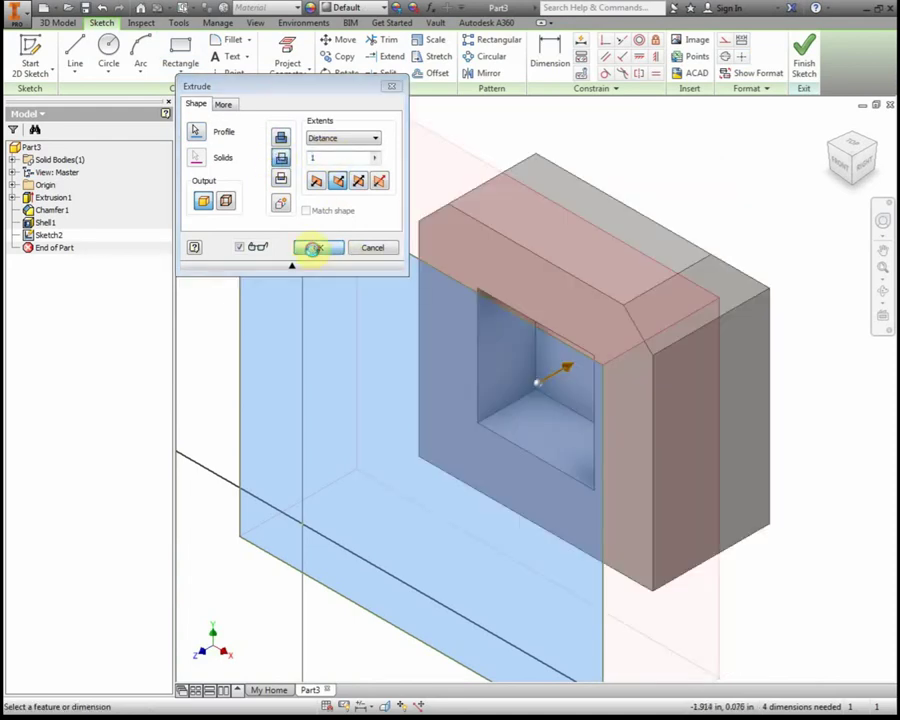
pyautogui.moveTo(289, 469)
pyautogui.mouseDown()
pyautogui.moveTo(327, 470)
pyautogui.moveTo(313, 468)
pyautogui.mouseUp()
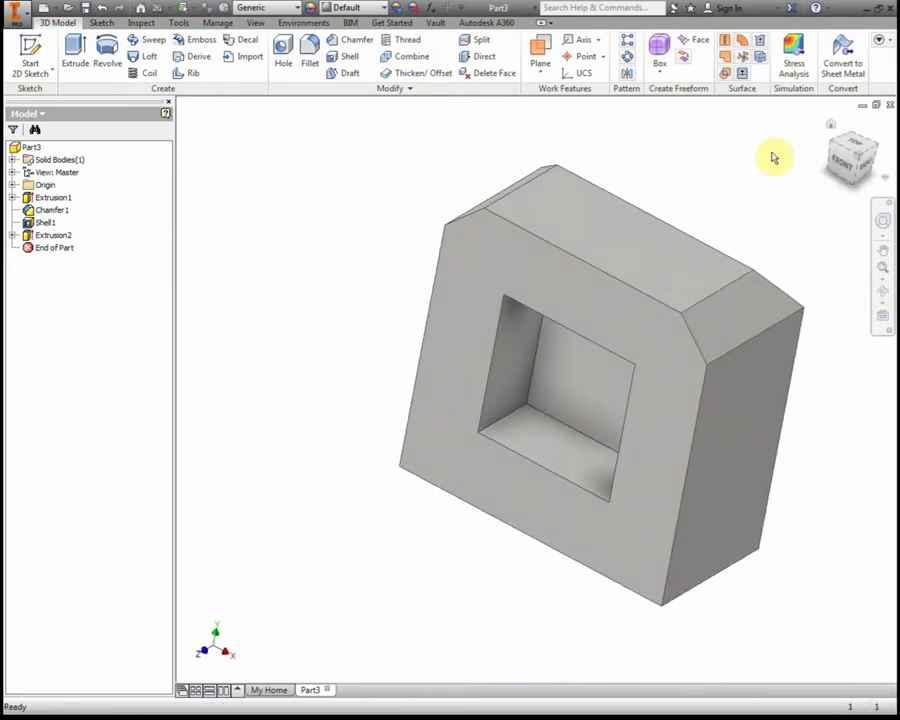
pyautogui.moveTo(558, 515); pyautogui.dragTo(464, 452)
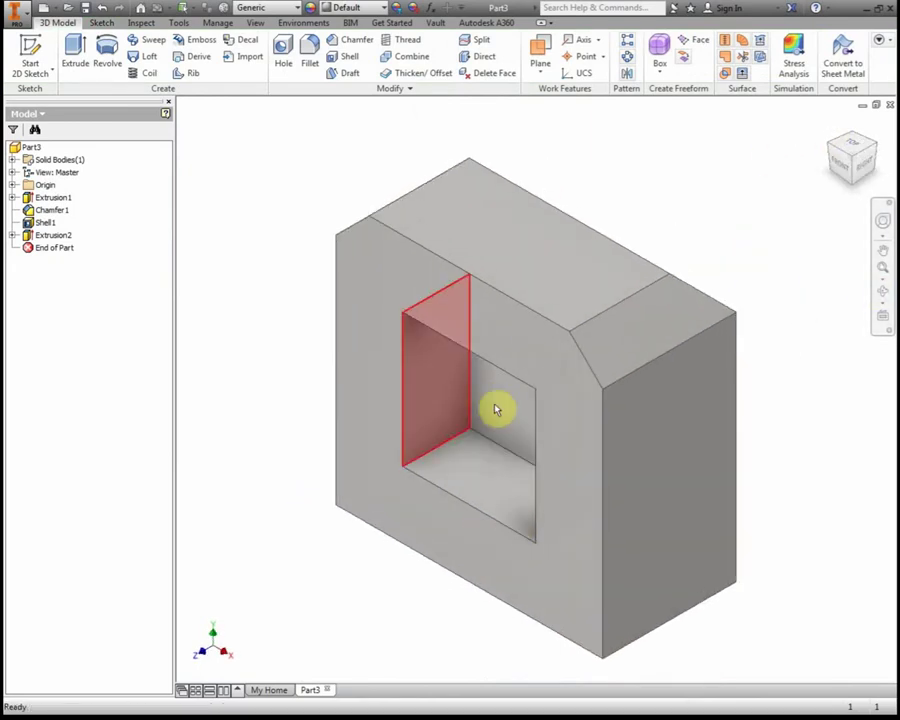
pyautogui.press('F4')
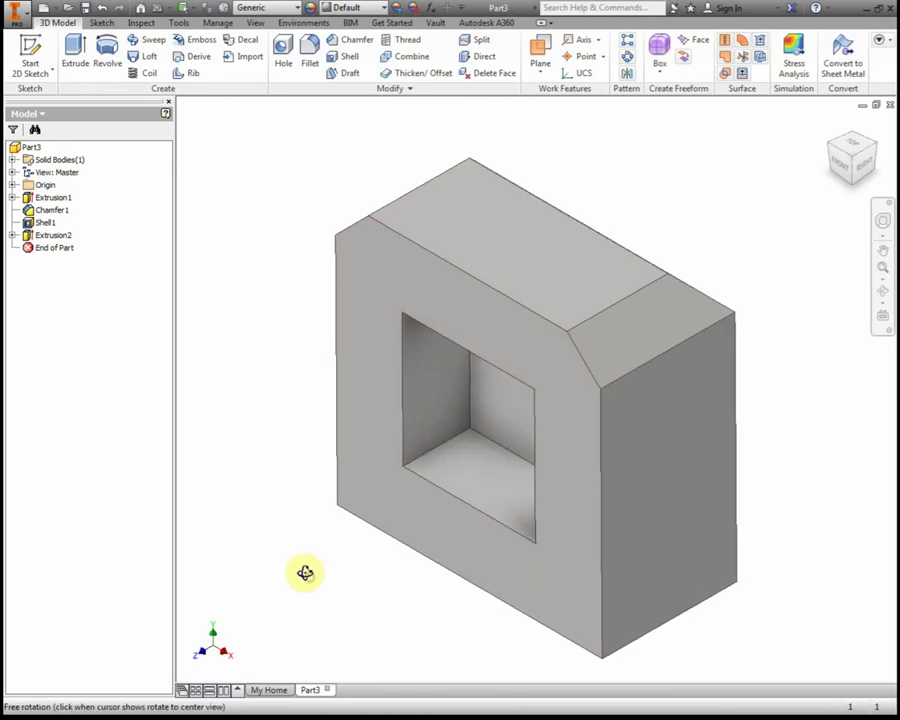
pyautogui.moveTo(304, 567)
pyautogui.mouseDown()
pyautogui.moveTo(303, 530)
pyautogui.moveTo(360, 530)
pyautogui.moveTo(307, 530)
pyautogui.moveTo(227, 580)
pyautogui.moveTo(327, 556)
pyautogui.moveTo(346, 569)
pyautogui.mouseUp()
pyautogui.press('Escape')
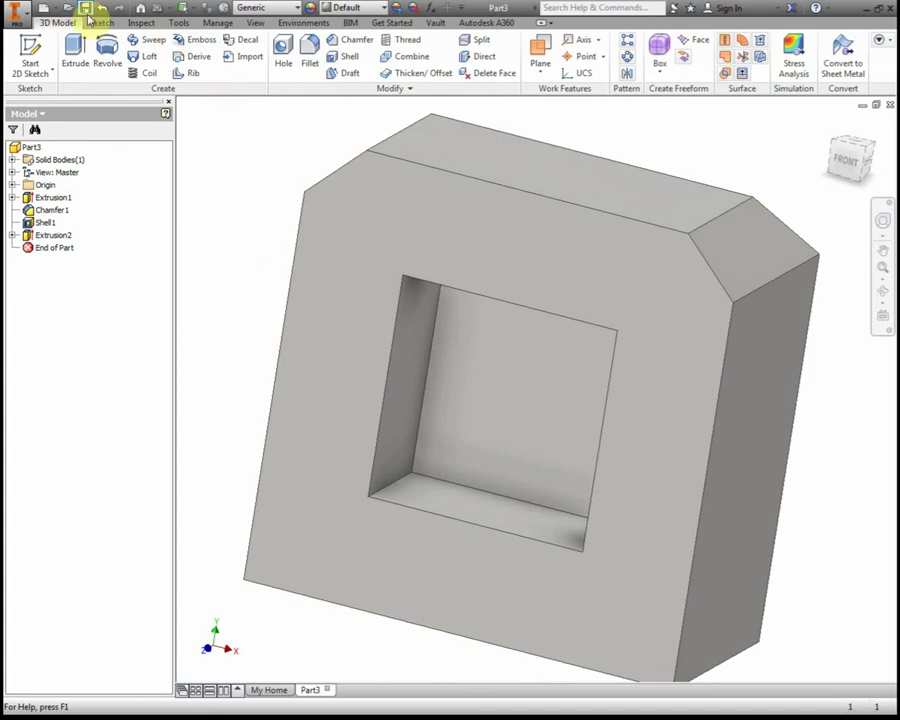
# Undo the Extrusion2 cut, its rectangle and Sketch2, then return to the home view.
pyautogui.click(100, 11)
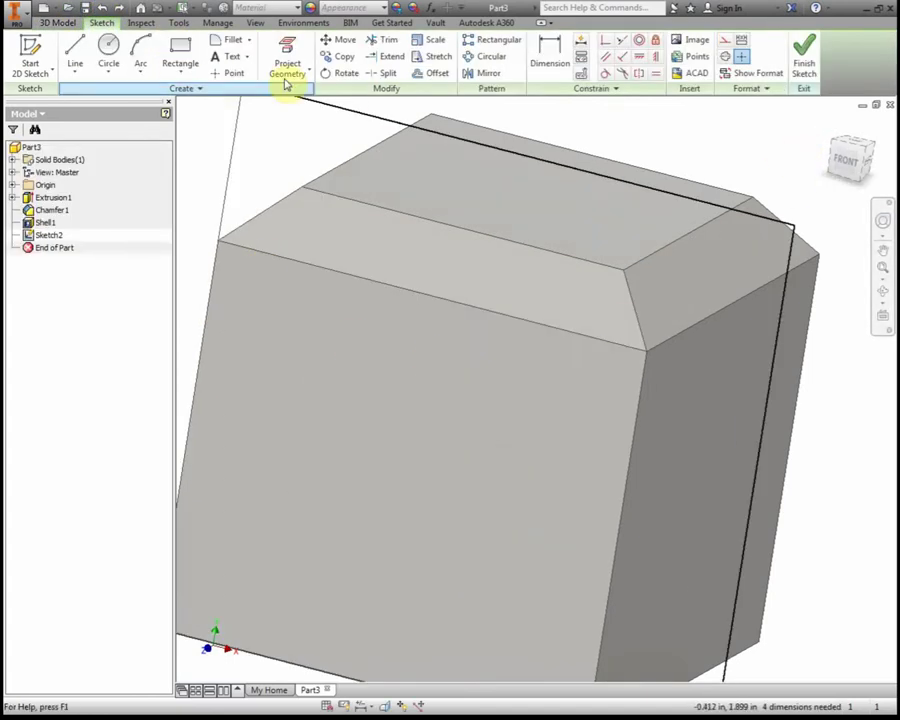
pyautogui.click(100, 10)
pyautogui.click(100, 10)
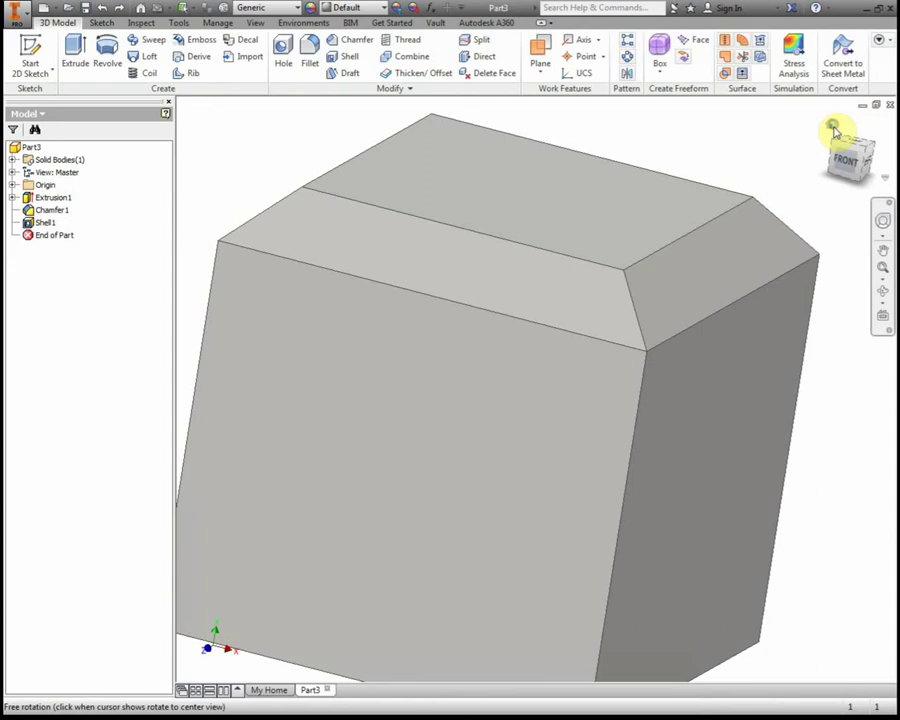
pyautogui.click(834, 130)
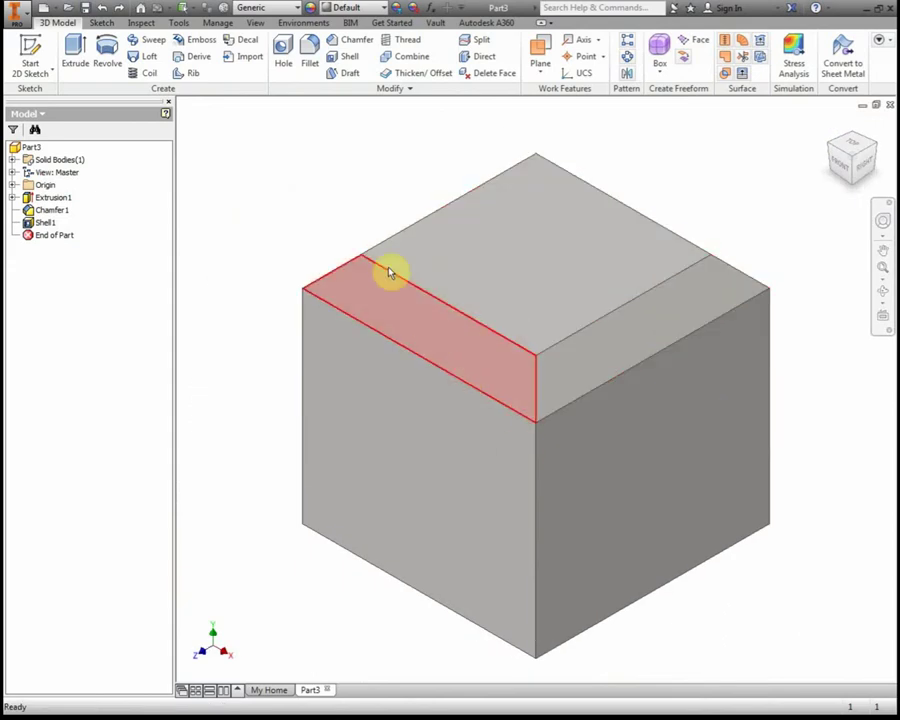
# Edit Shell1 so it removes the cube's front-left face.
pyautogui.doubleClick(47, 224)
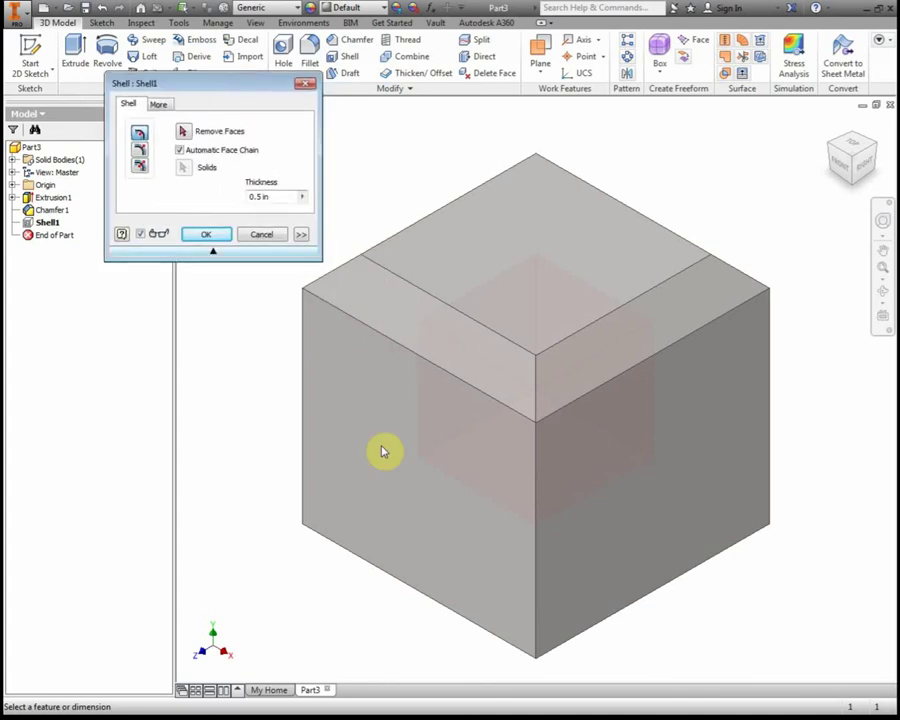
pyautogui.click(182, 134)
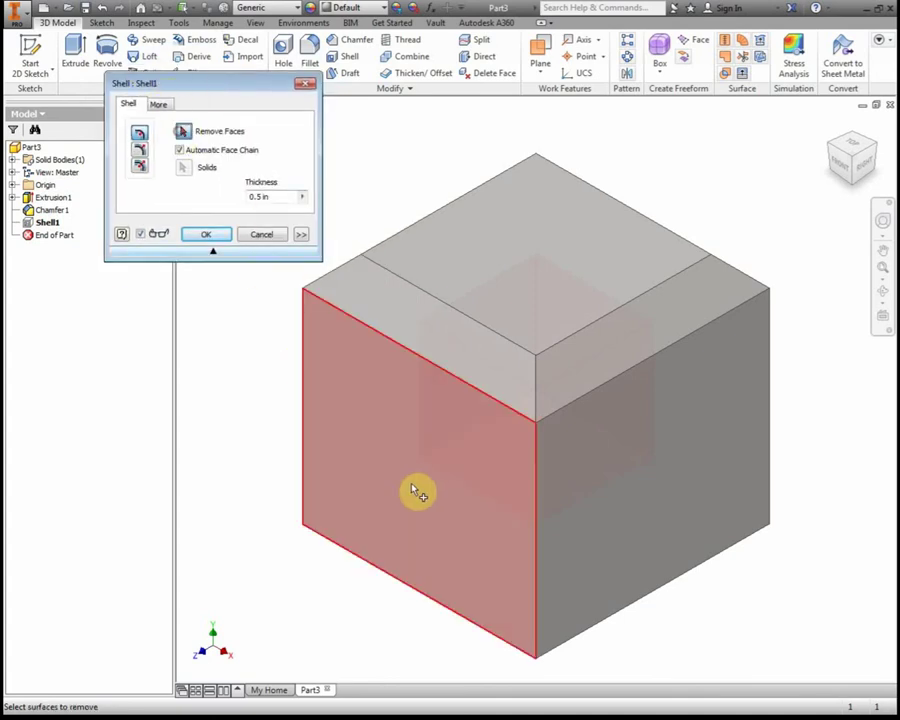
pyautogui.click(418, 492)
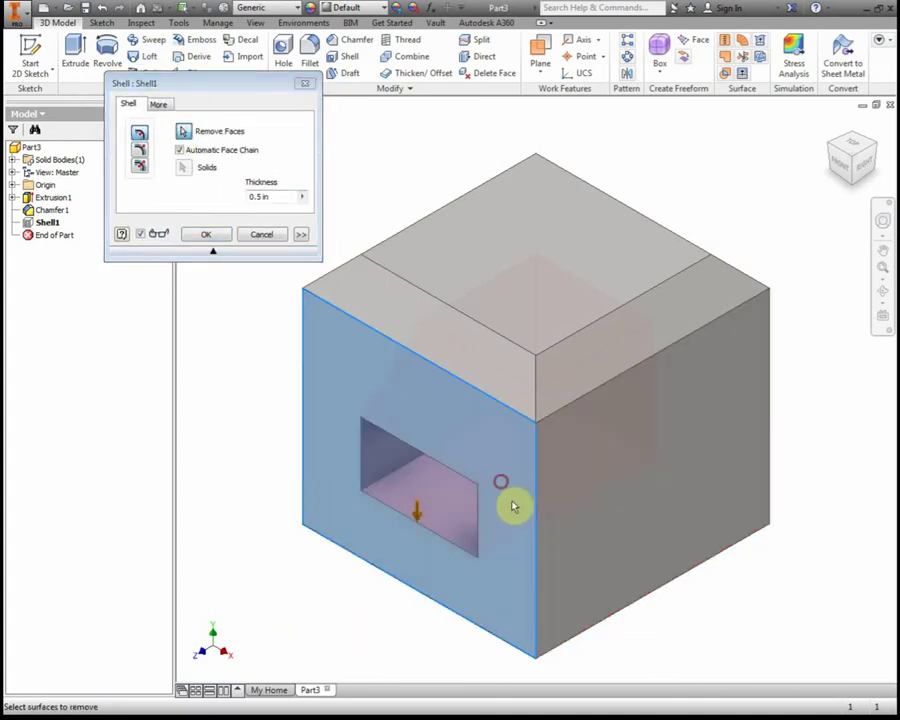
pyautogui.press('Escape')
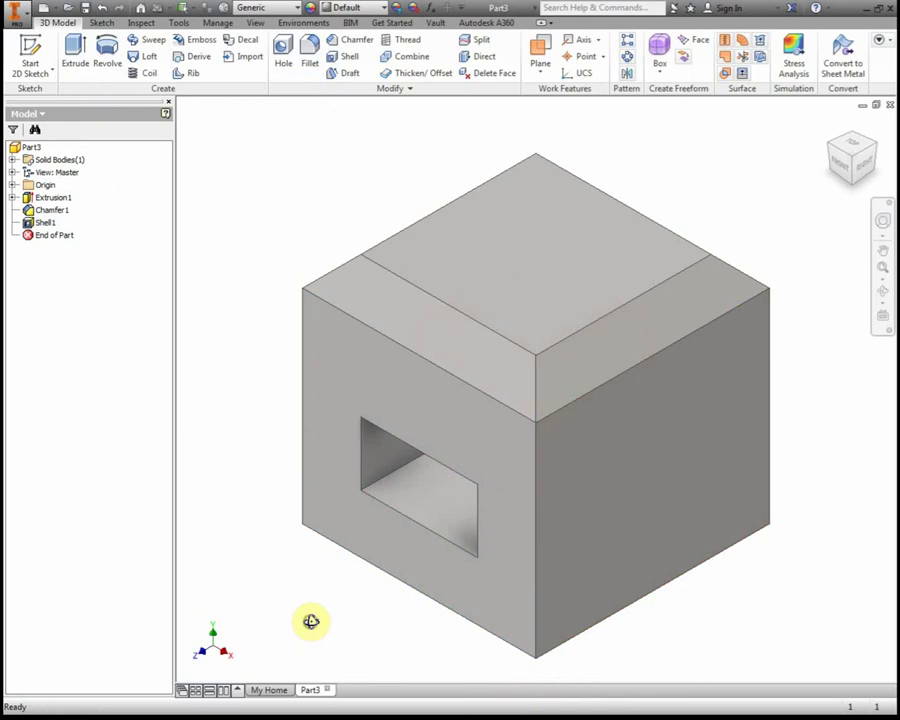
pyautogui.moveTo(317, 611)
pyautogui.keyDown('shift'); pyautogui.mouseDown(button='middle')
pyautogui.moveTo(354, 562)
pyautogui.moveTo(354, 543)
pyautogui.moveTo(358, 631)
pyautogui.moveTo(422, 615)
pyautogui.moveTo(440, 561)
pyautogui.moveTo(386, 545)
pyautogui.moveTo(396, 529)
pyautogui.moveTo(380, 507)
pyautogui.moveTo(372, 587)
pyautogui.moveTo(366, 583)
pyautogui.mouseUp(button='middle'); pyautogui.keyUp('shift')
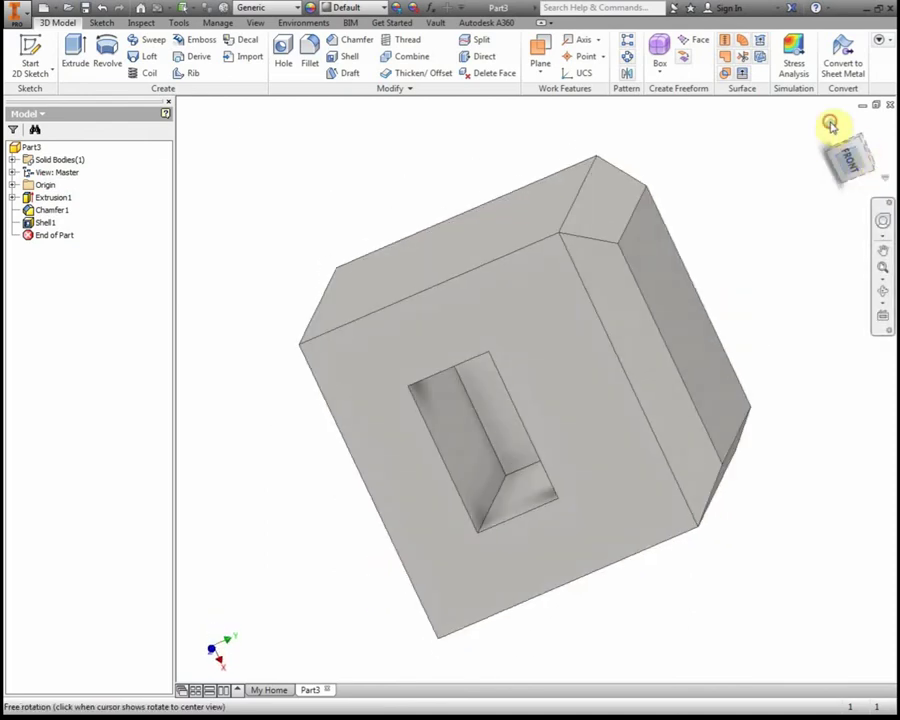
pyautogui.click(830, 124)
pyautogui.keyDown('shift'); pyautogui.moveTo(430, 492); pyautogui.dragTo(478, 406, button='middle'); pyautogui.keyUp('shift')
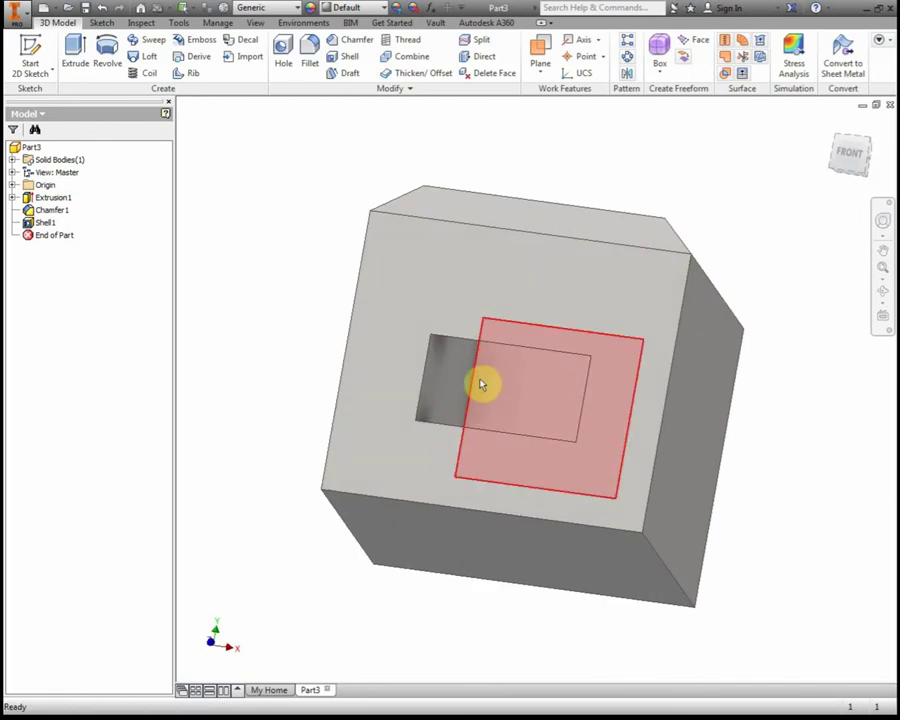
pyautogui.moveTo(492, 388)
pyautogui.mouseDown(button='middle')
pyautogui.moveTo(492, 448)
pyautogui.moveTo(494, 420)
pyautogui.mouseUp(button='middle')
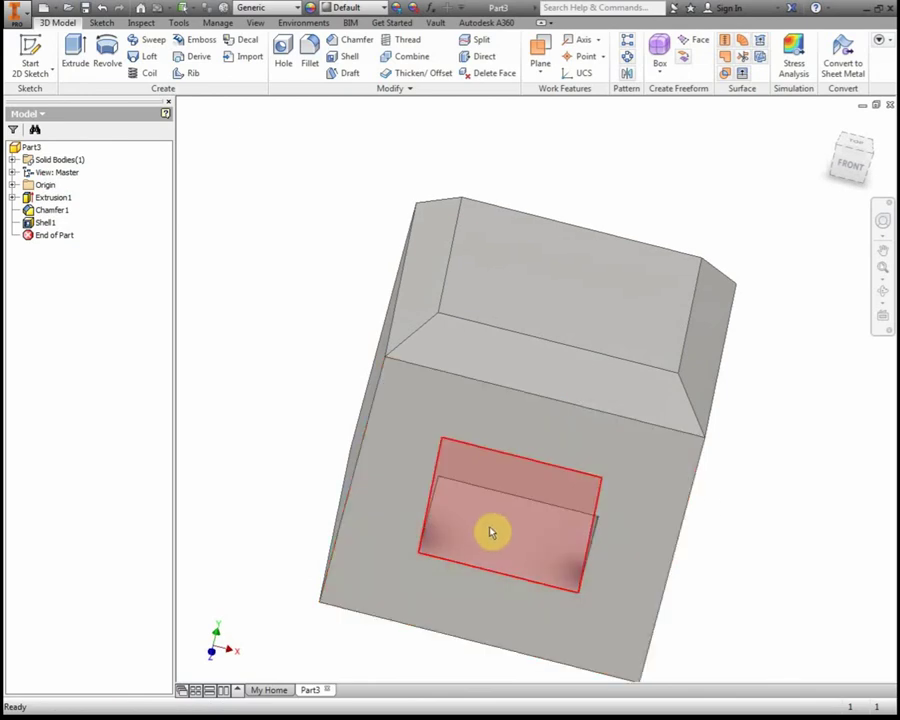
pyautogui.keyDown('shift'); pyautogui.moveTo(491, 533); pyautogui.dragTo(497, 491, button='middle'); pyautogui.keyUp('shift')
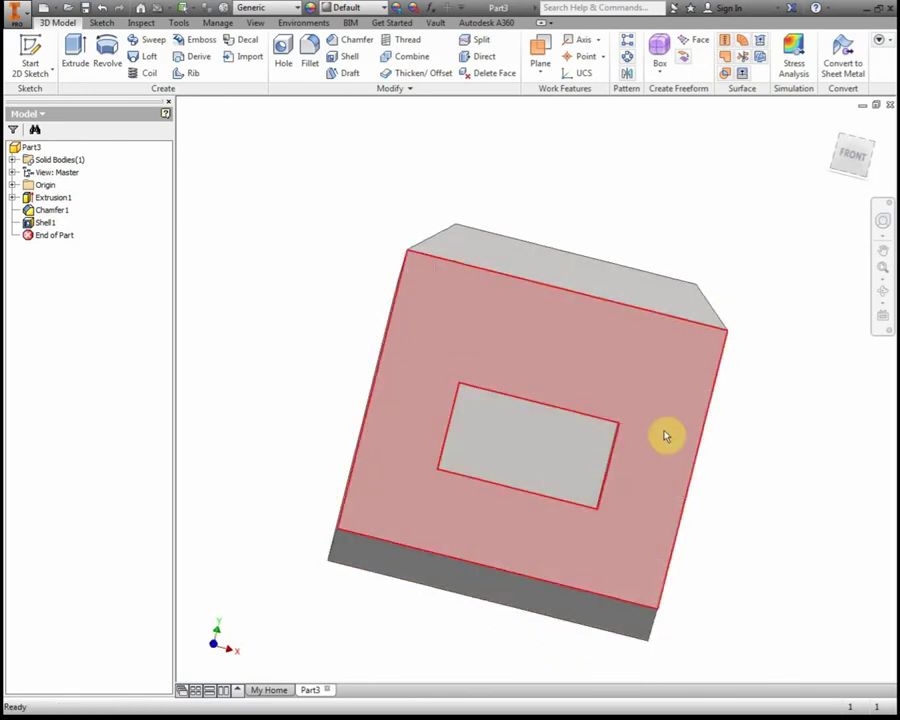
pyautogui.click(828, 127)
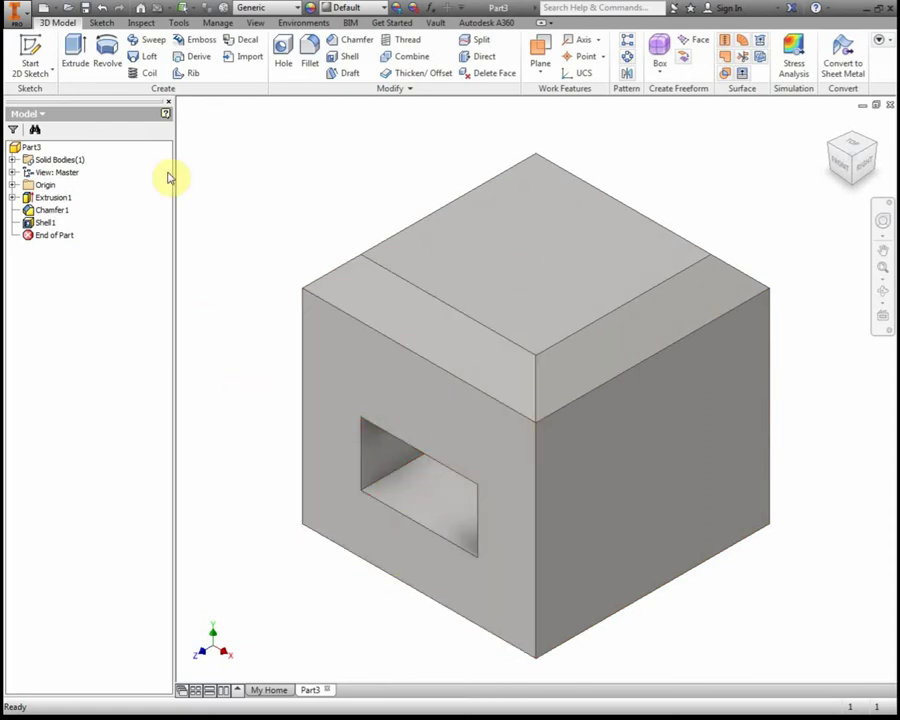
# Reopen Shell1 from the model browser in its Shell edit dialog.
pyautogui.doubleClick(44, 222)
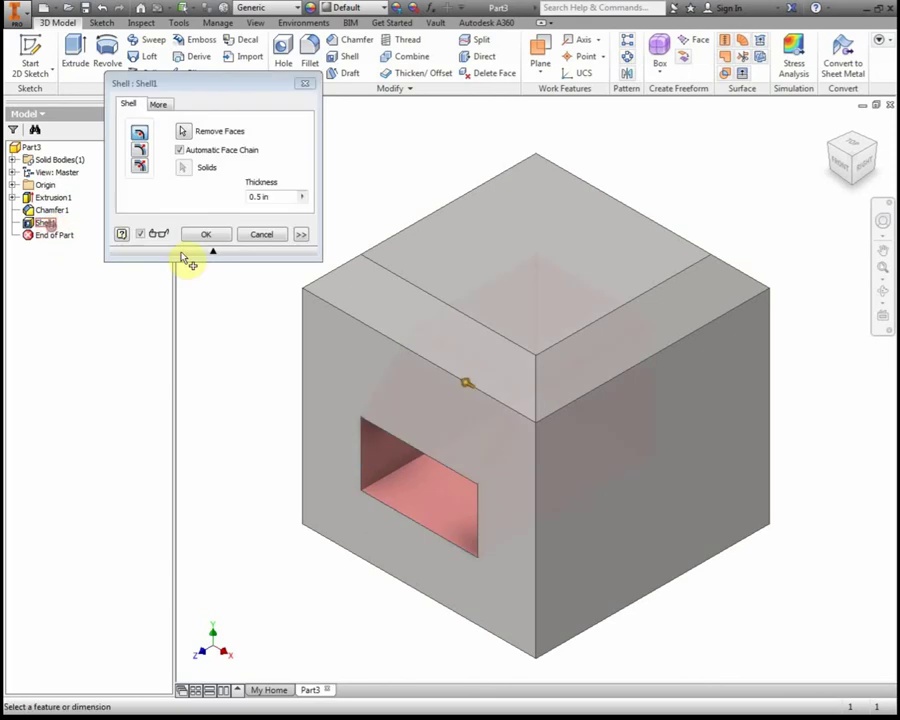